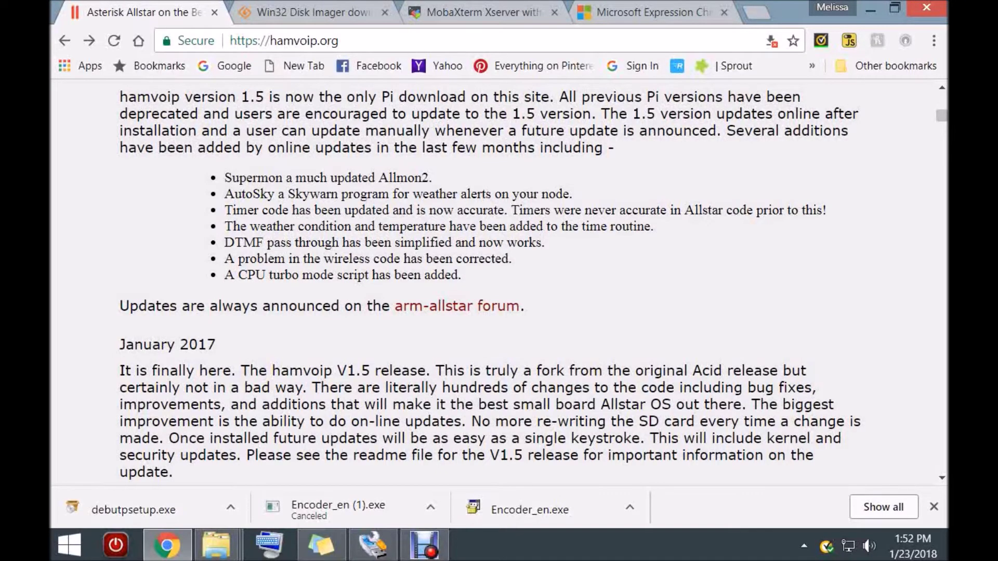
- Read down the hamvoip.org Allstar guide to its 'Downloading the Image' section
scroll(574, 343, up, 12)
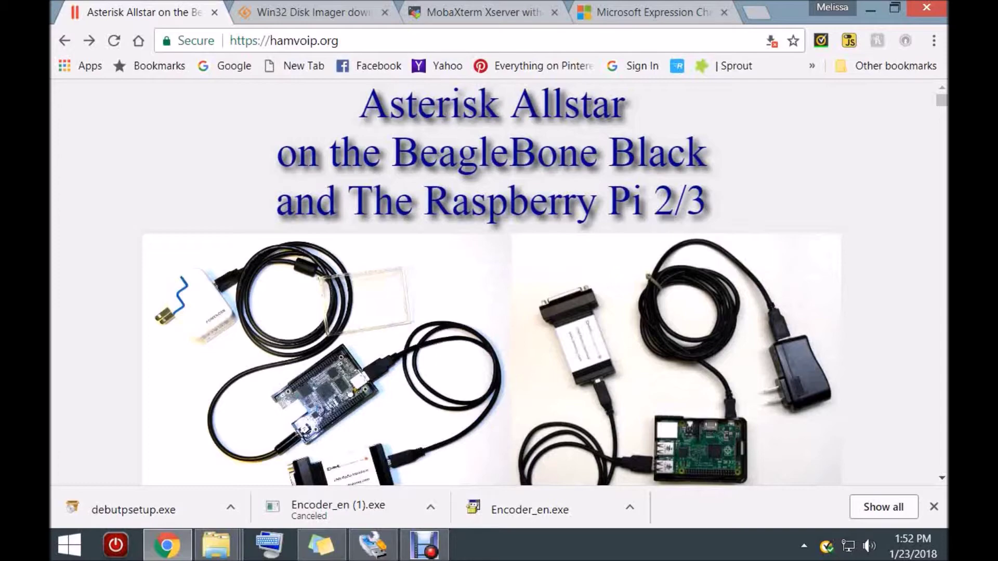
scroll(498, 280, down, 10)
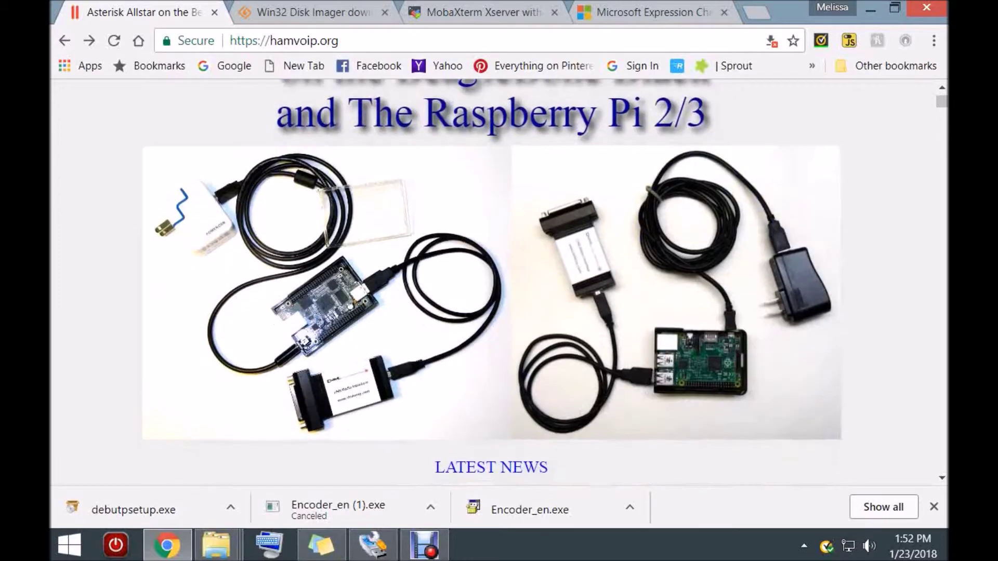
scroll(498, 281, down, 5)
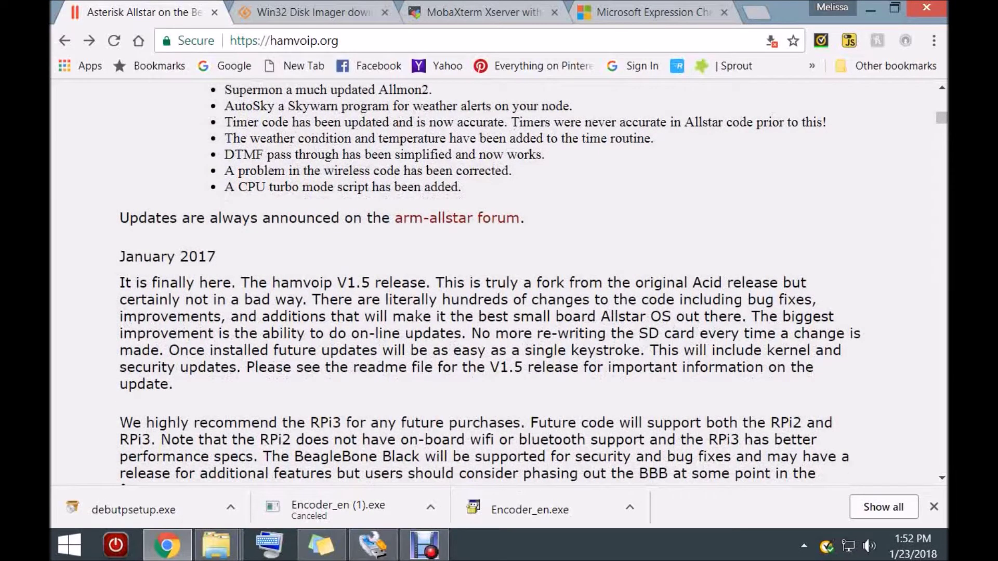
scroll(498, 281, down, 8)
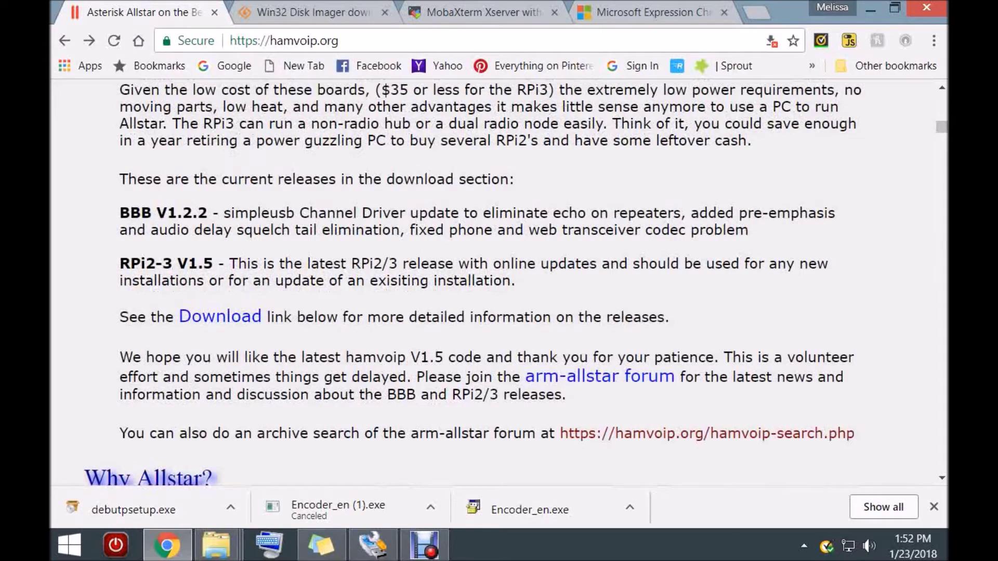
scroll(498, 280, down, 8)
scroll(498, 281, down, 12)
scroll(490, 283, down, 7)
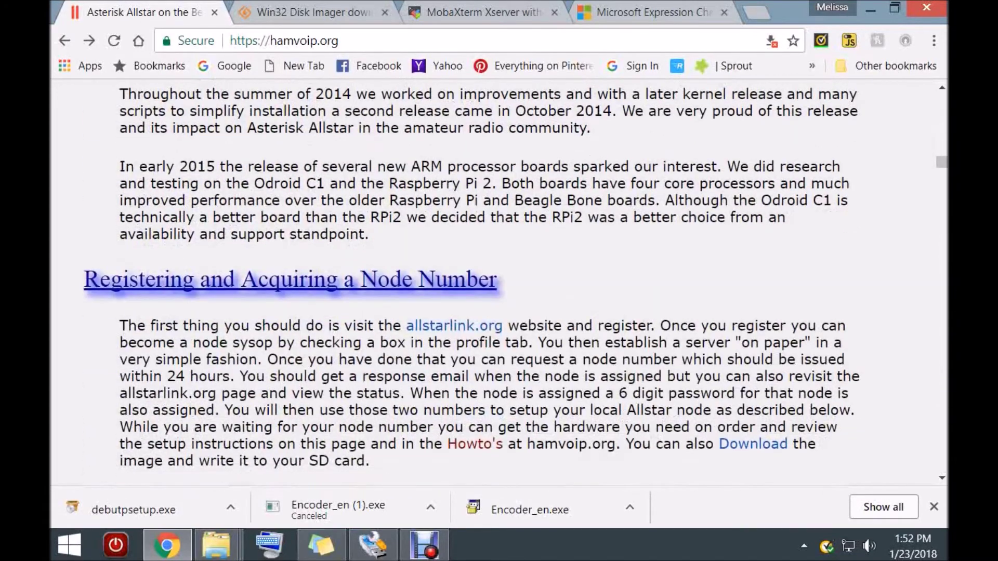
scroll(497, 281, down, 8)
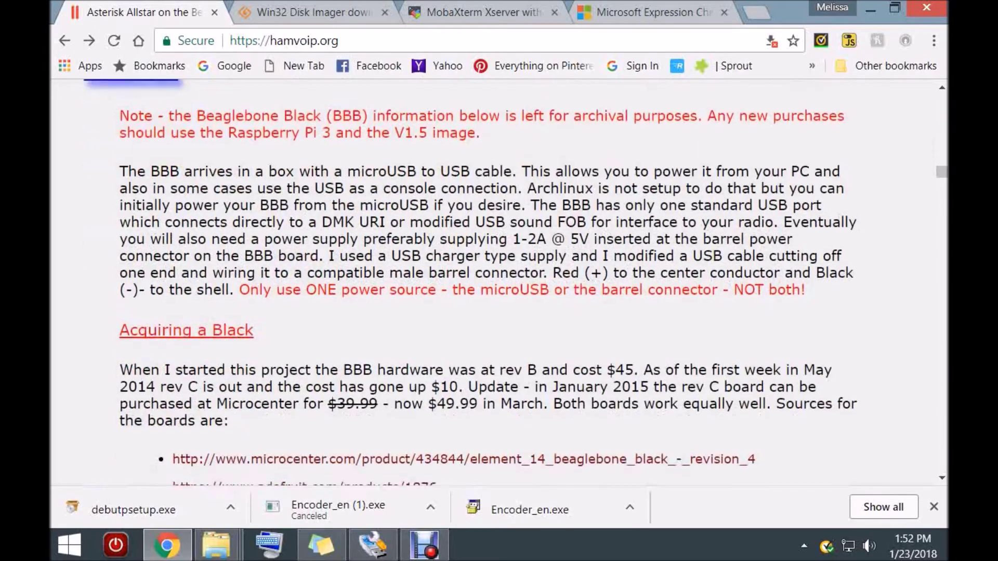
scroll(490, 378, down, 10)
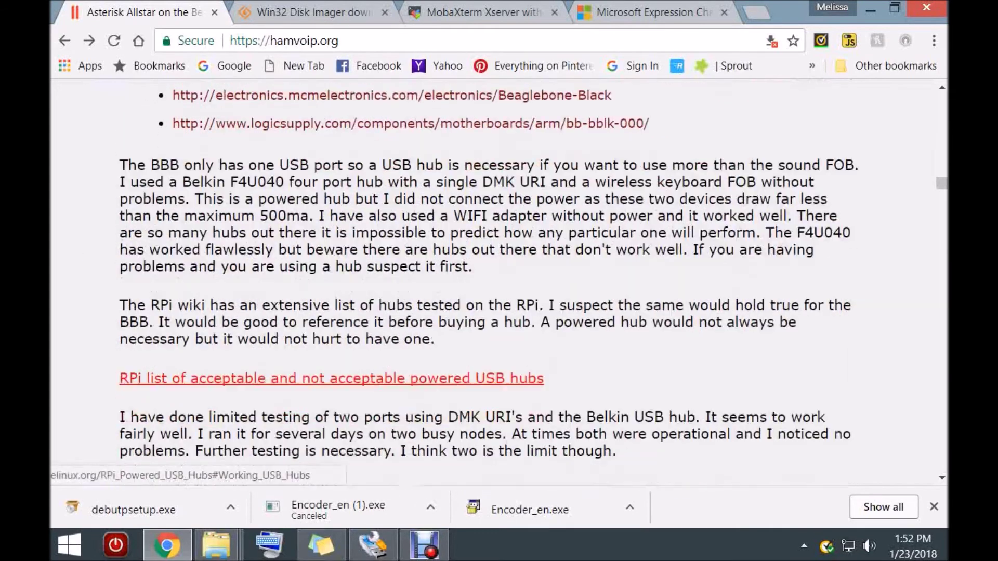
scroll(488, 281, down, 4)
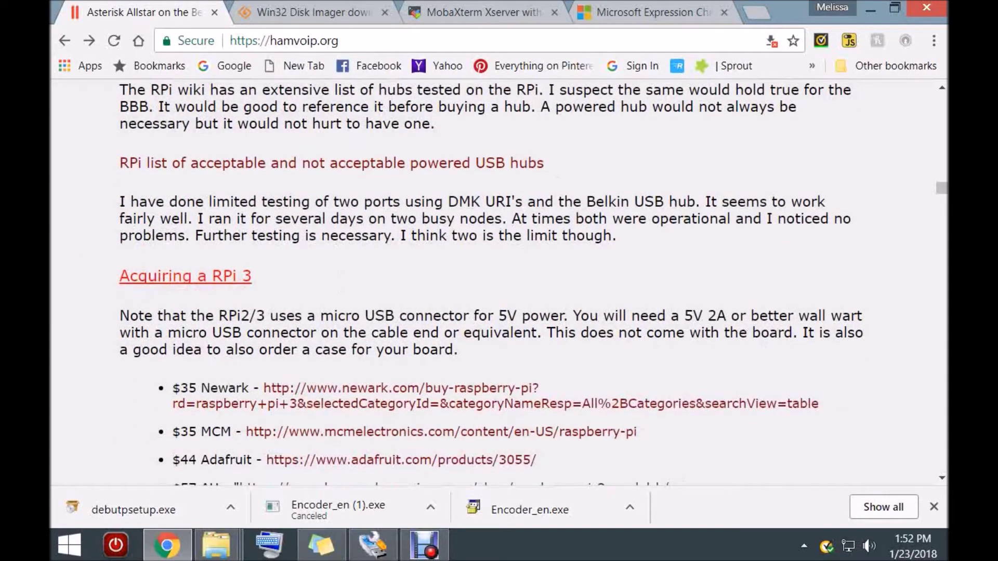
scroll(488, 281, down, 3)
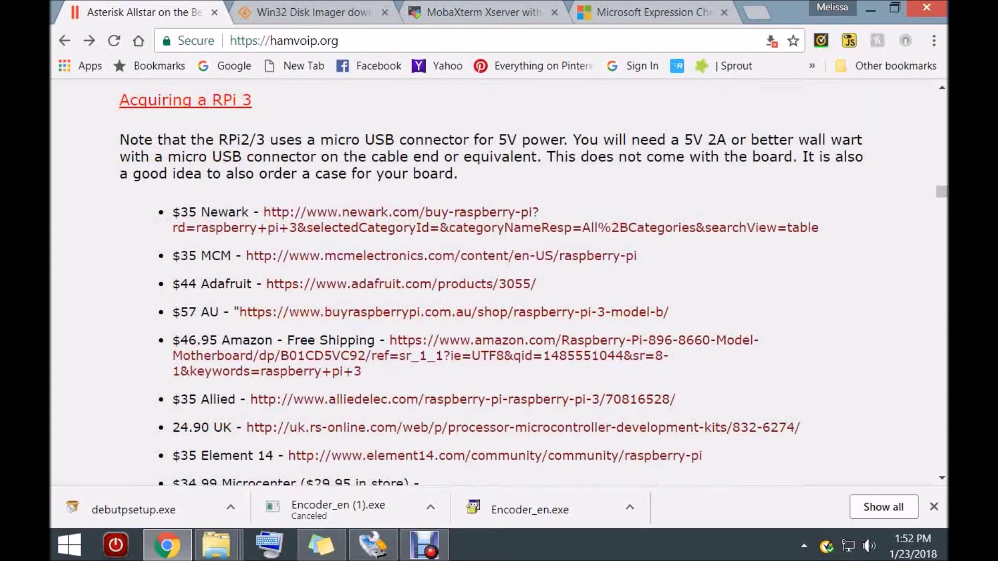
scroll(260, 473, down, 3)
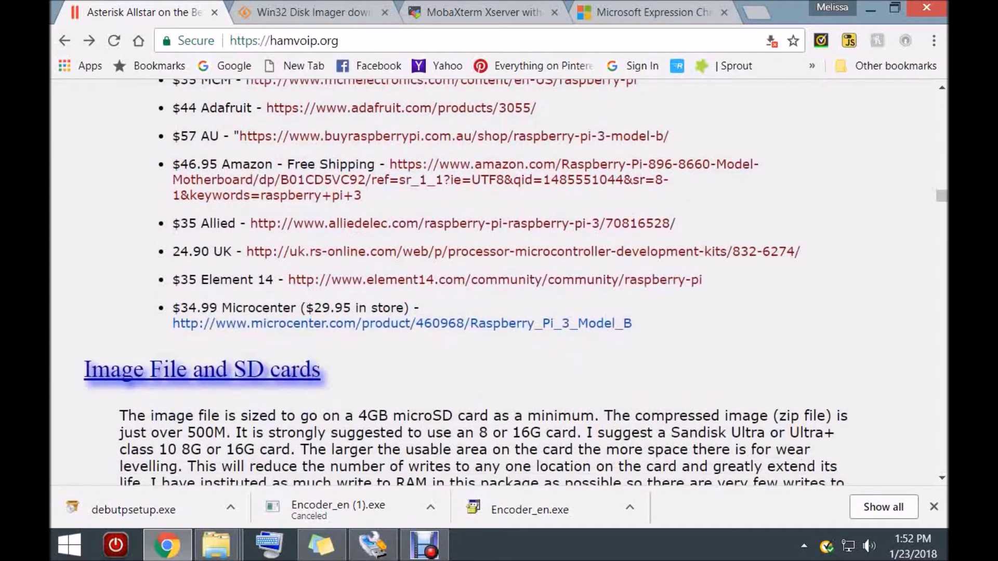
scroll(473, 280, down, 6)
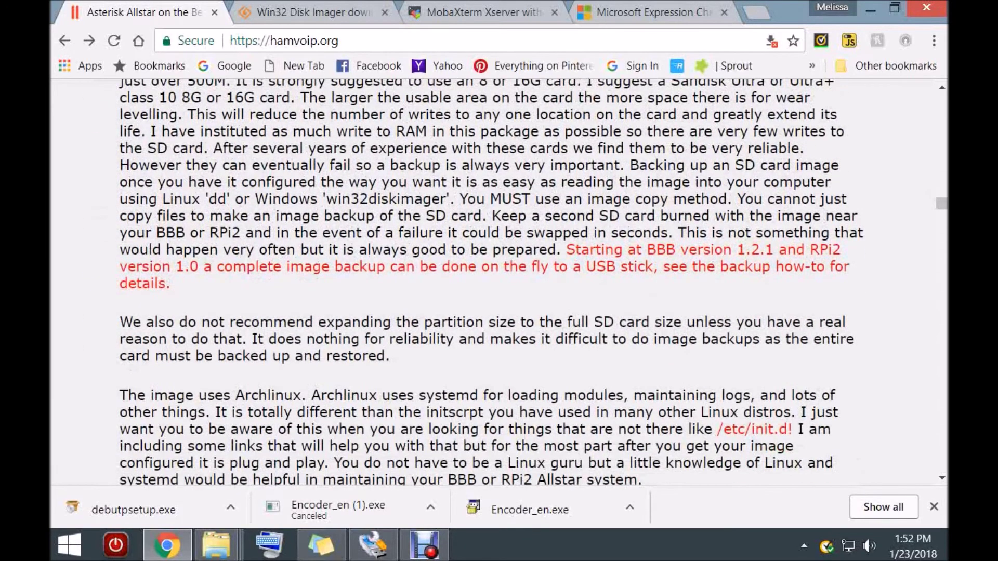
scroll(499, 281, down, 5)
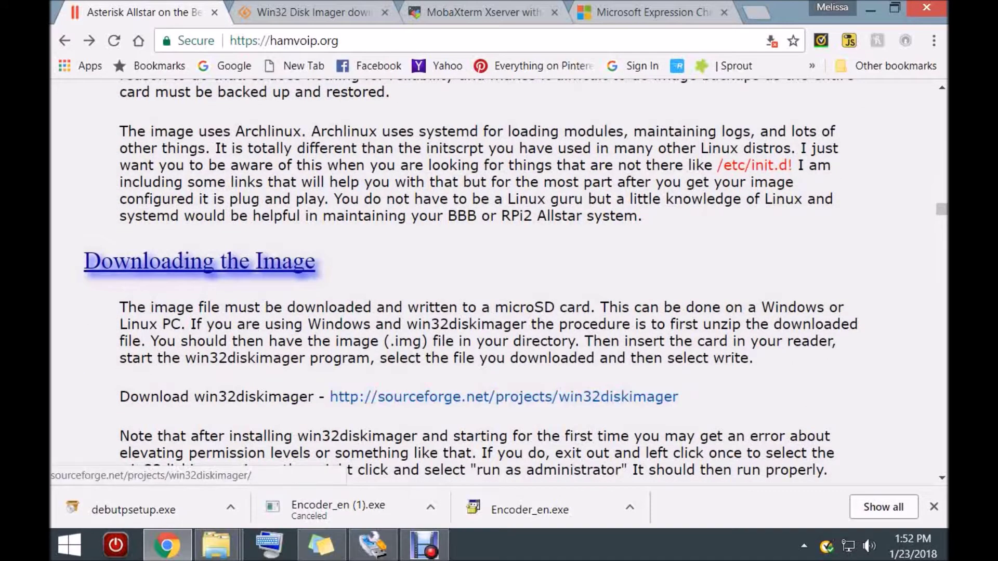
- Check the Win32 Disk Imager download tab, dismiss the downloads bar, and return to the hamvoip.org guide
click(311, 13)
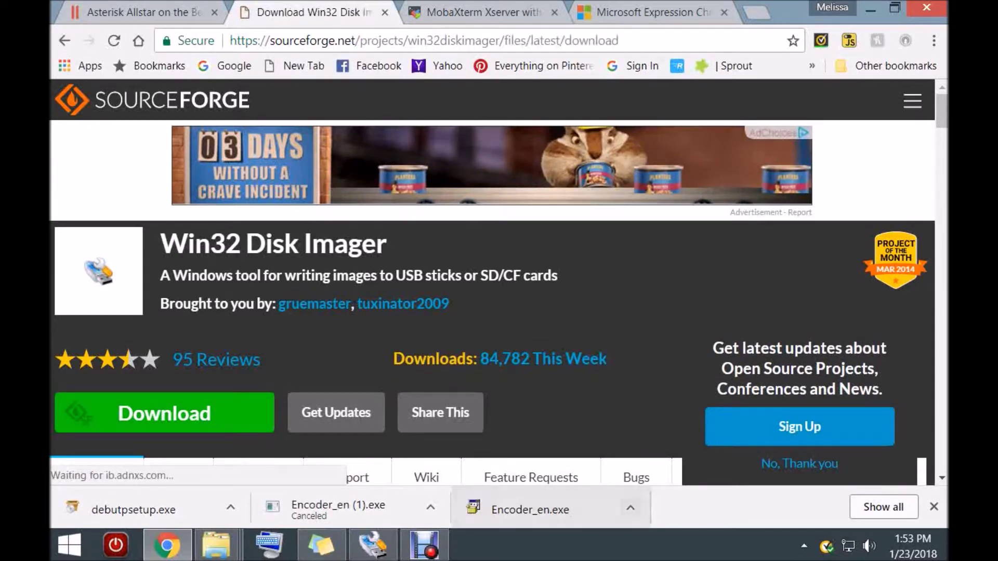
click(630, 508)
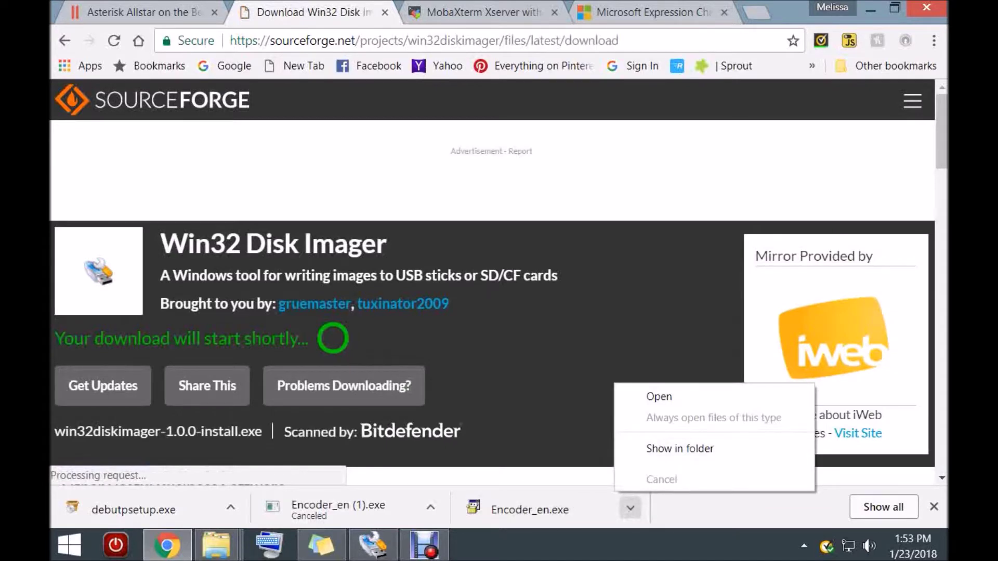
key(Escape)
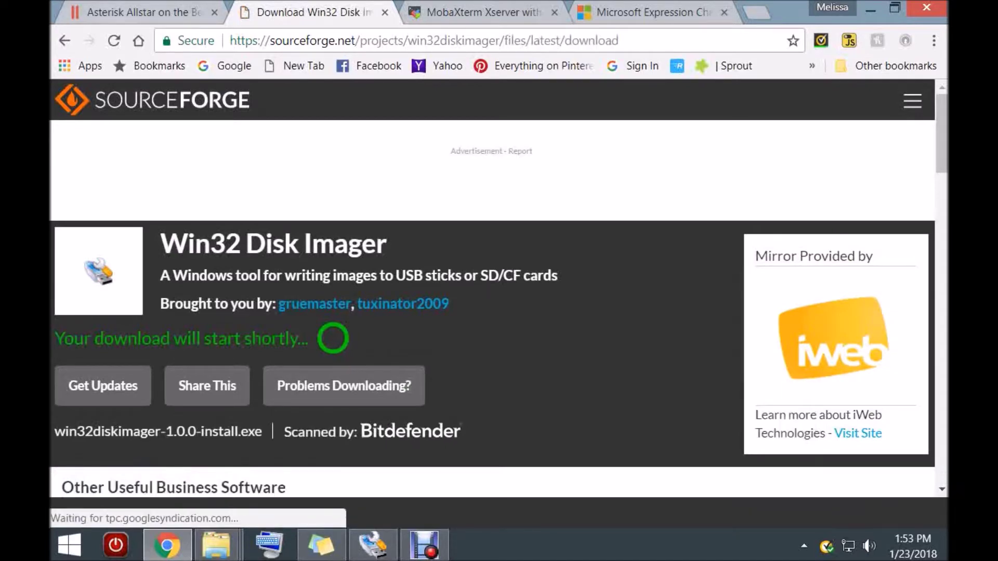
key(ctrl+shift+Tab)
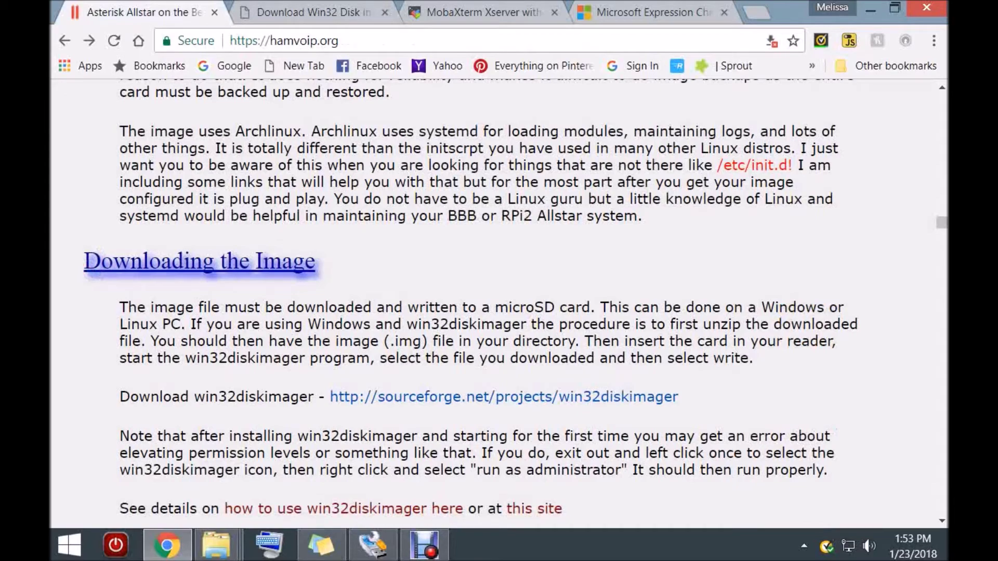
- Download the RPi2-3_V1.5rc2_Allstar.img.xz archive from the guide's latest images link
scroll(472, 302, down, 9)
scroll(486, 303, down, 12)
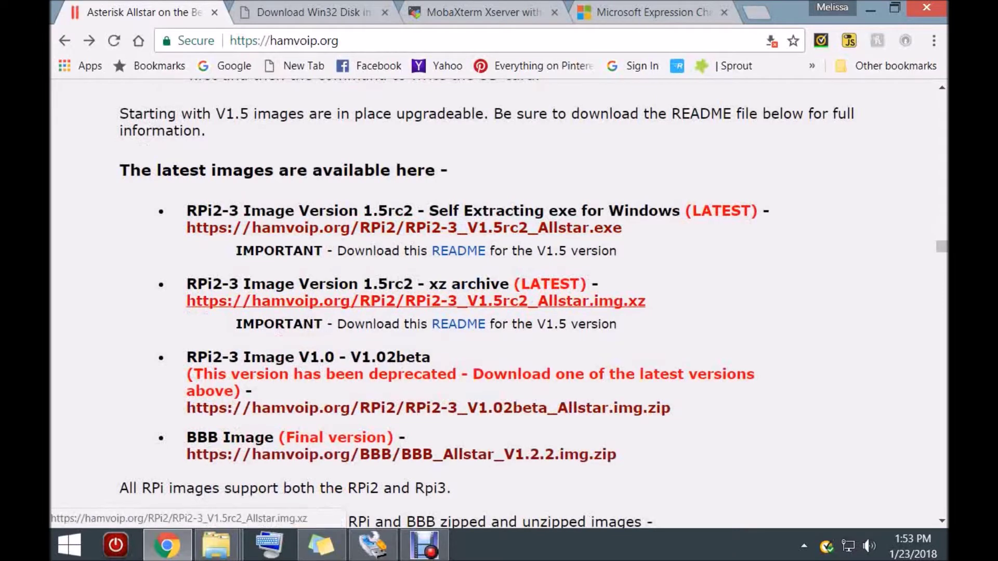
click(416, 302)
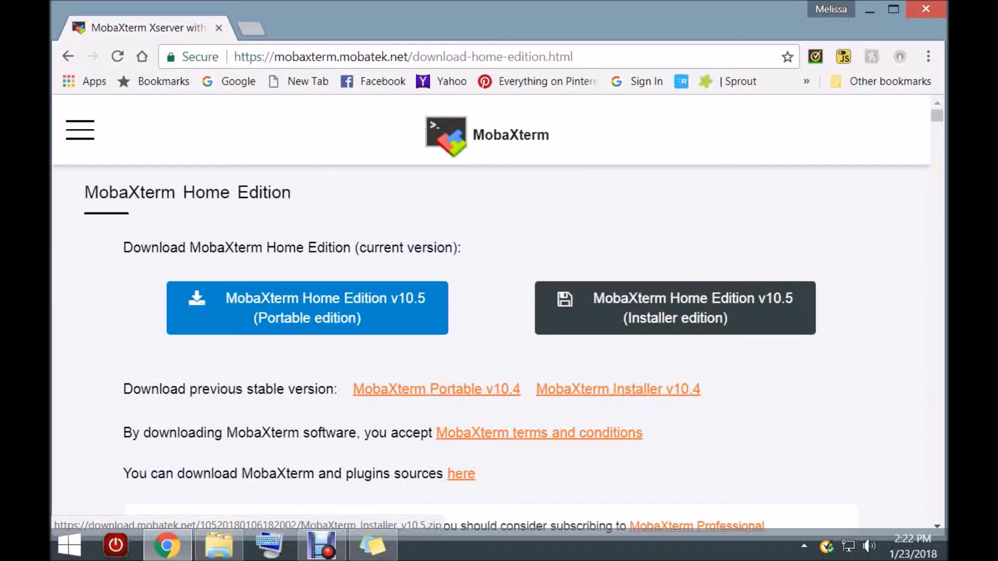
- Download the MobaXterm Home Edition v10.5 installer edition, then minimize Chrome
click(675, 307)
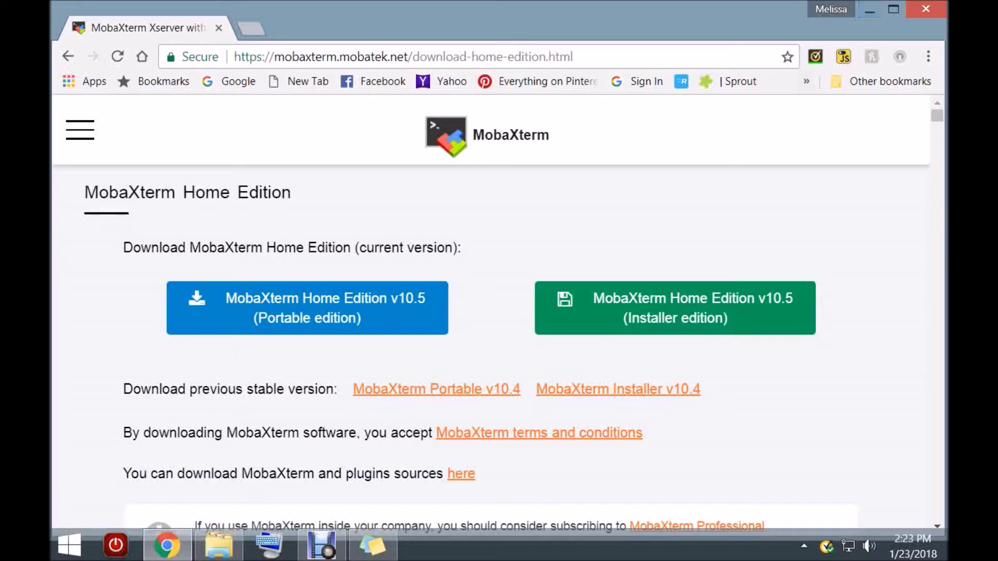
click(869, 10)
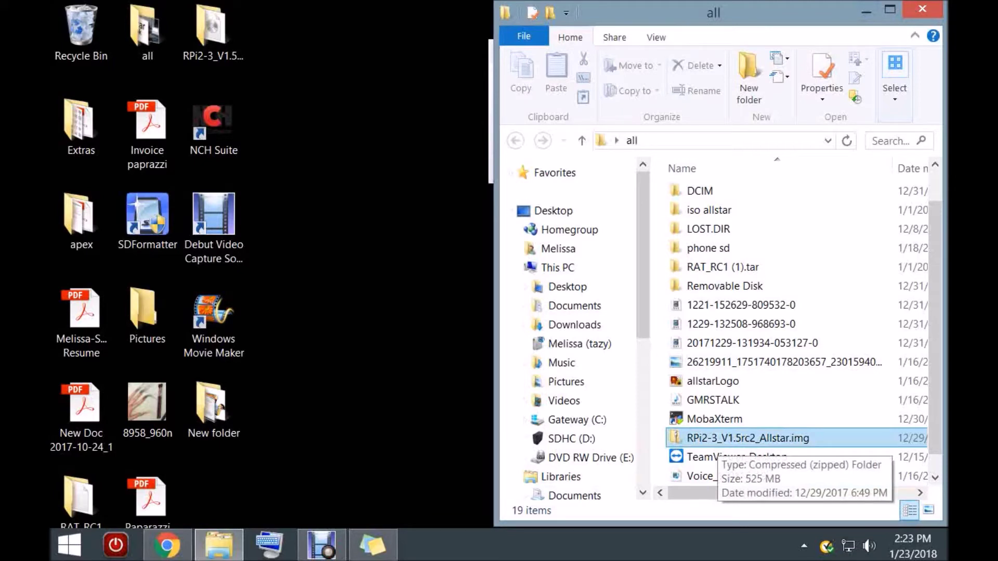
- Bring up the 7-Zip context submenu for the RPi2-3_V1.5rc2_Allstar.img archive in the all folder
click(717, 442)
right_click(717, 441)
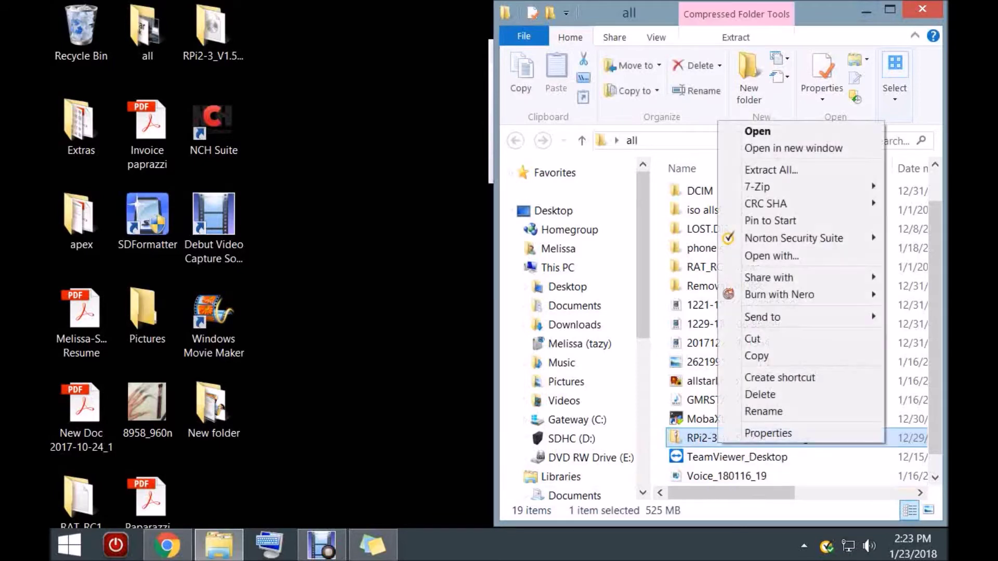
mouse_move(757, 187)
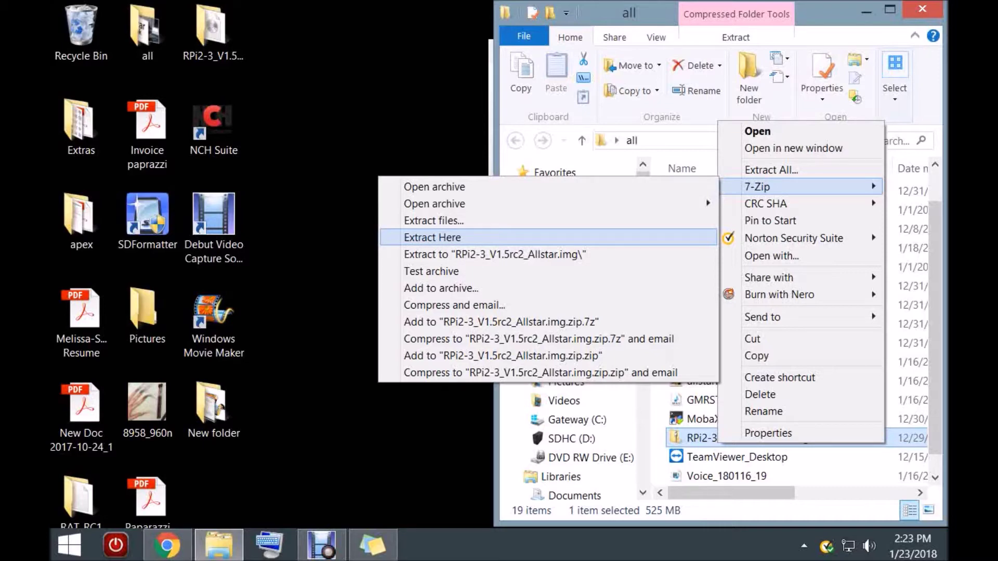
- Extract RPi2-3_V1.5rc2_Allstar.img into the RAT_RC1 (1).tar folder, then request cancelling at 12%
key(Return)
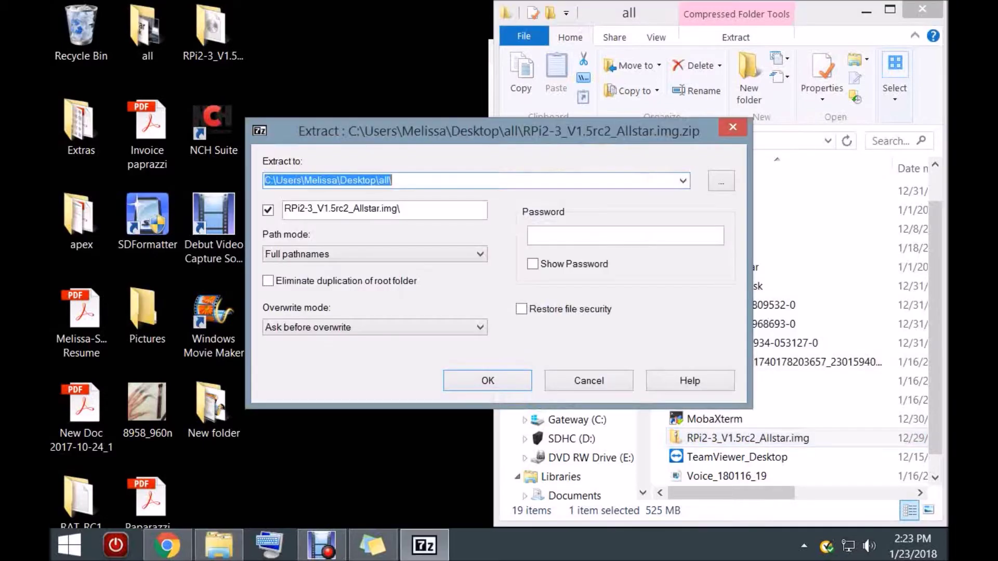
key(alt+Down)
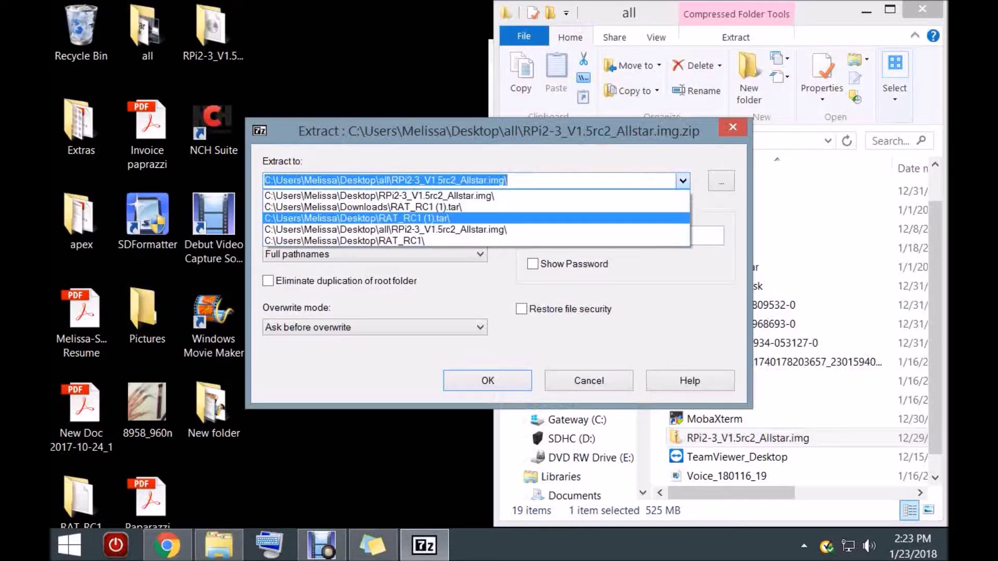
key(Return)
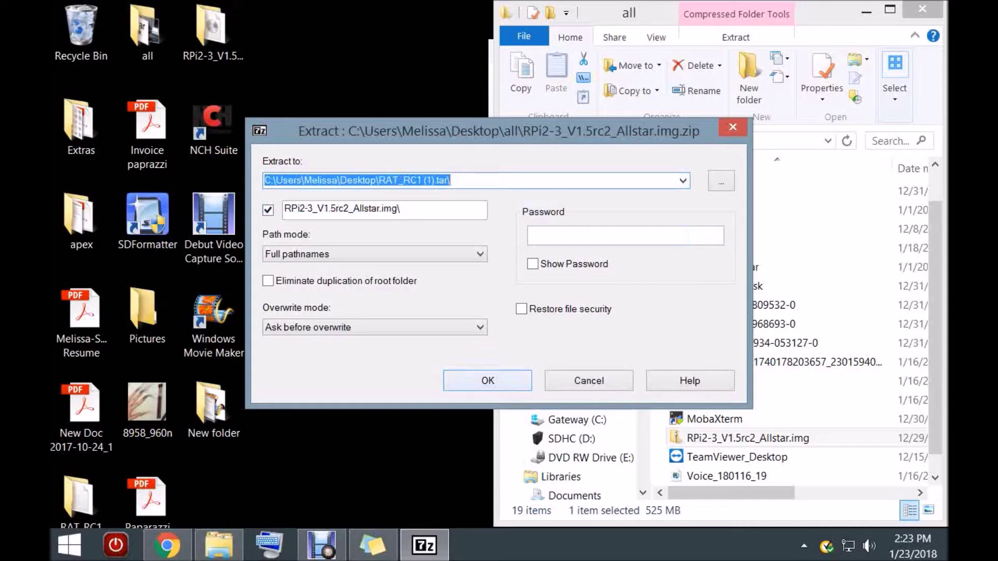
key(Return)
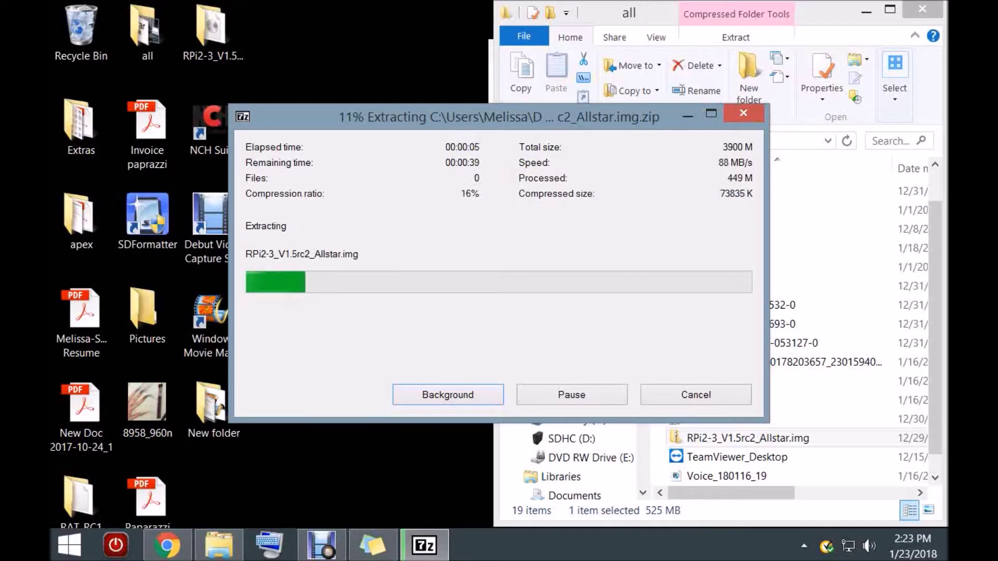
key(Escape)
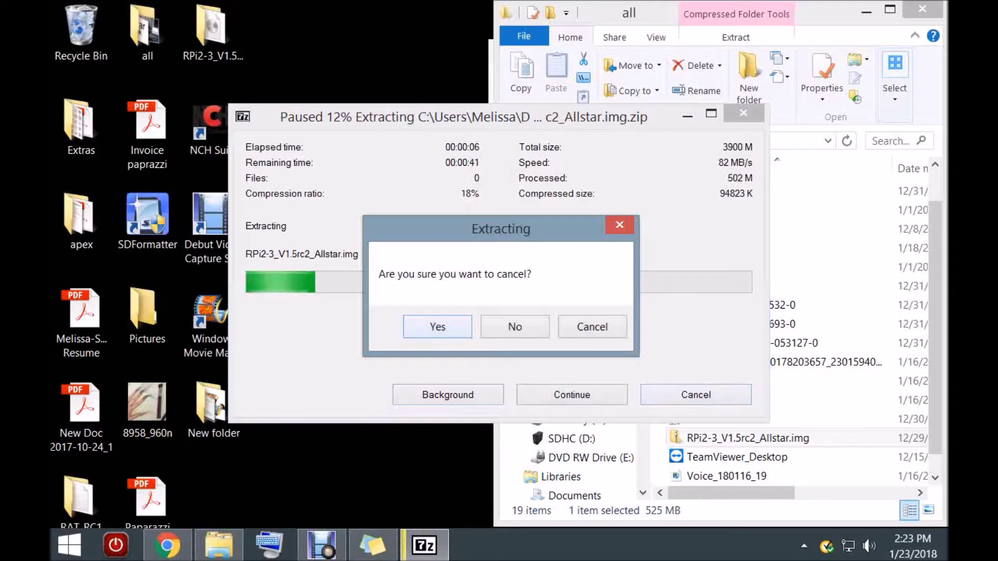
- Confirm cancelling the extraction, open the desktop image folder, and close both Explorer windows
key(Return)
double_click(210, 31)
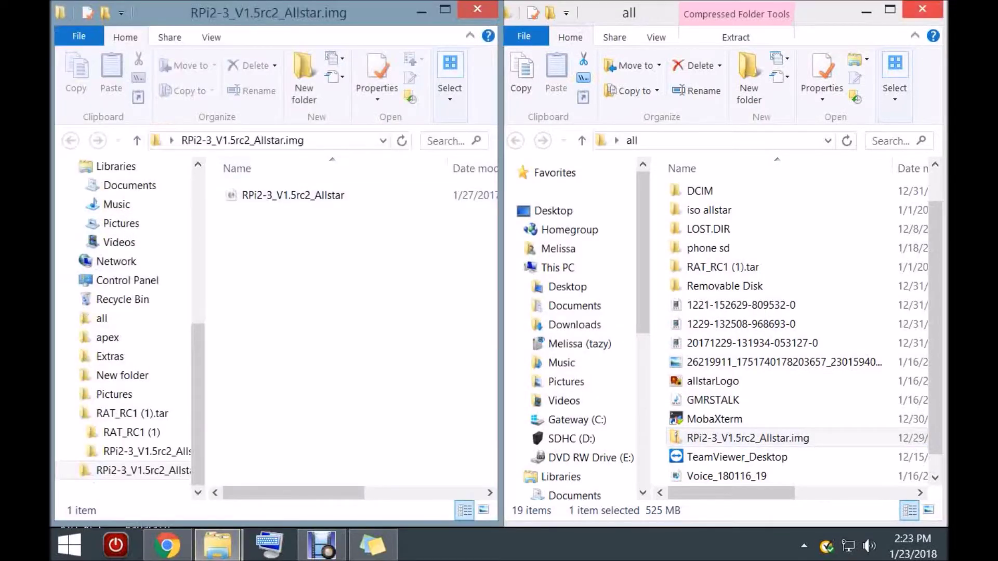
click(921, 9)
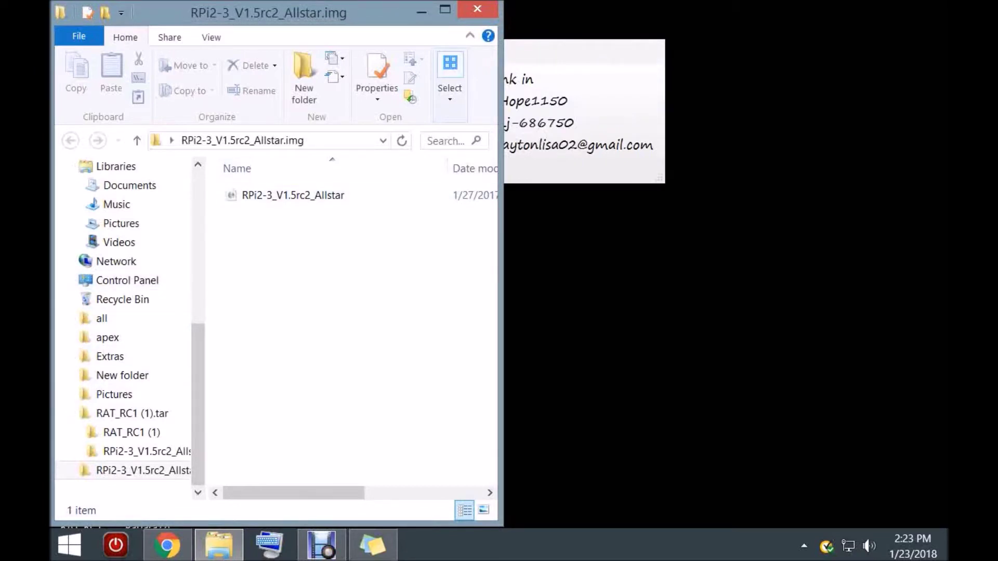
click(477, 9)
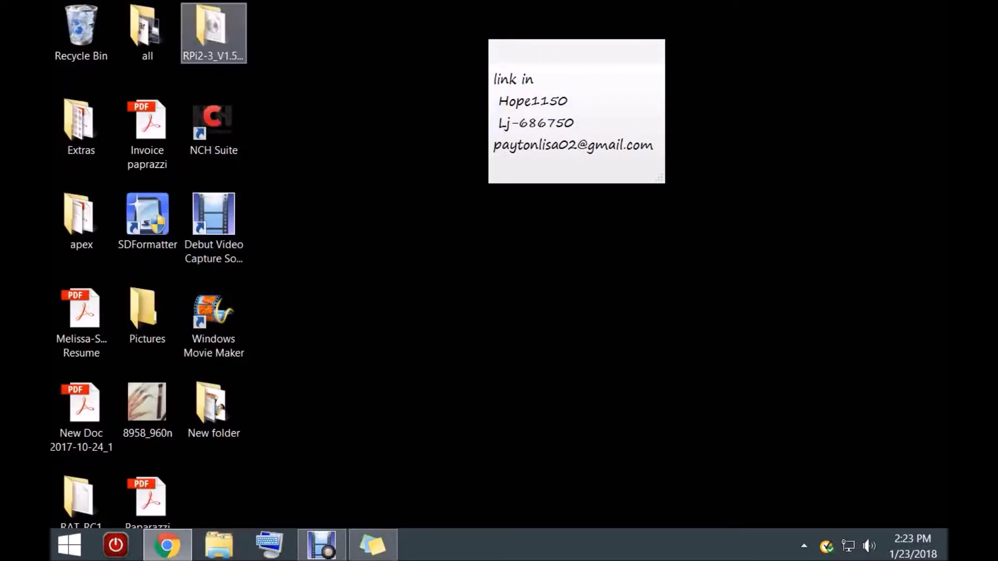
- Reopen the all folder from the desktop and scroll down its file list
double_click(147, 32)
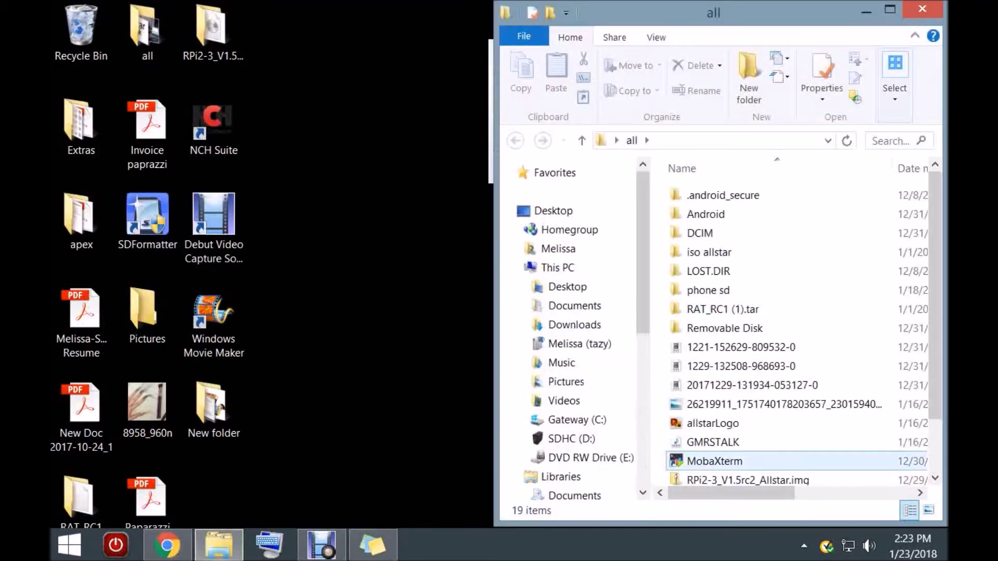
scroll(795, 442, down, 1)
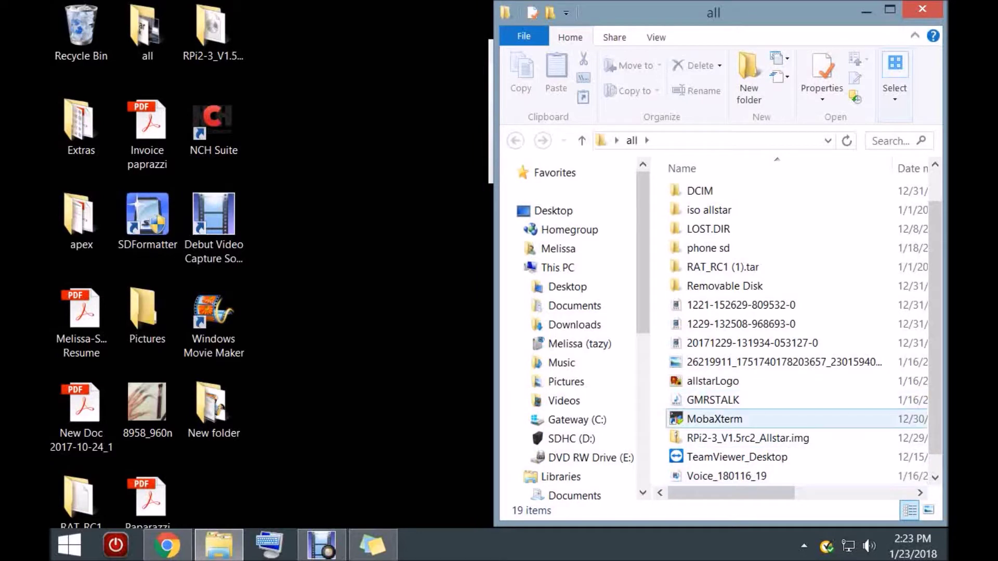
scroll(738, 418, down, 1)
- Launch Win32DiskImager and choose Desktop > RPi2-3_V1.5rc2_Allstar.img as the image file
double_click(727, 476)
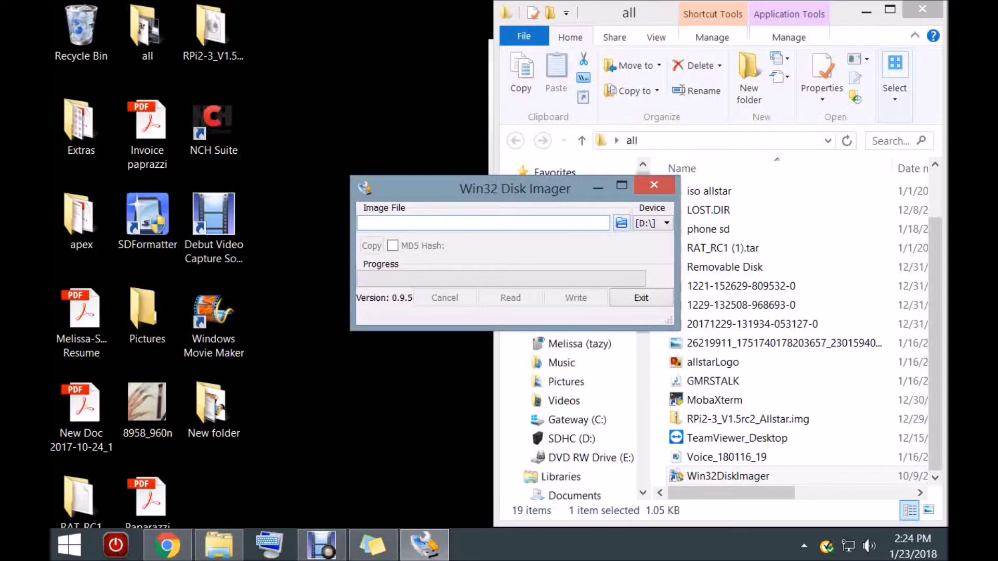
click(622, 222)
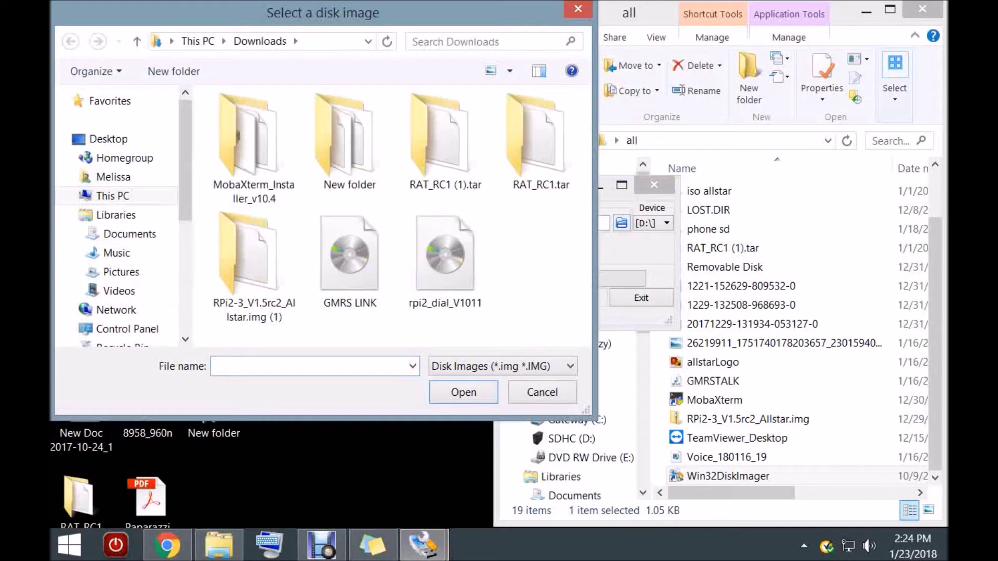
click(108, 139)
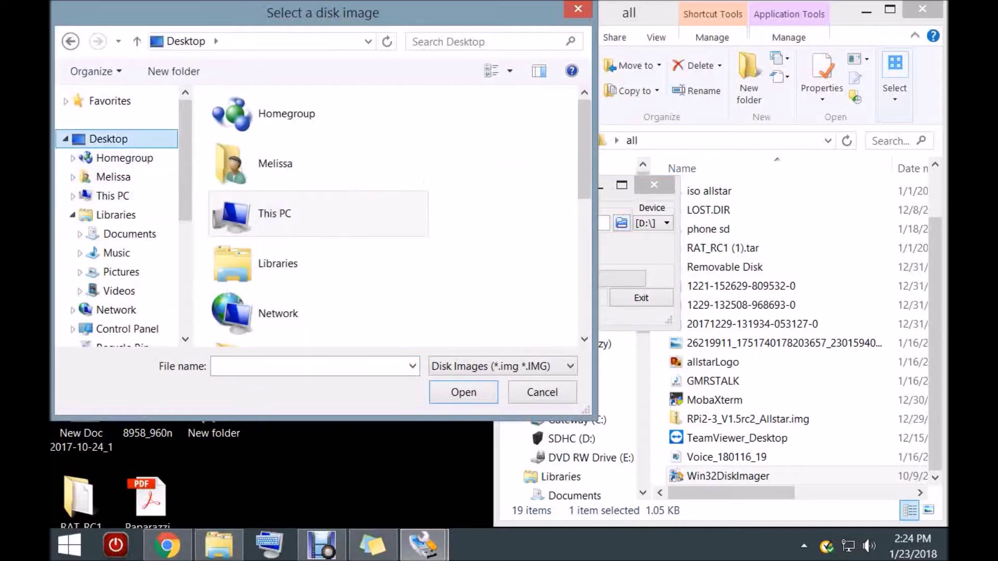
click(274, 213)
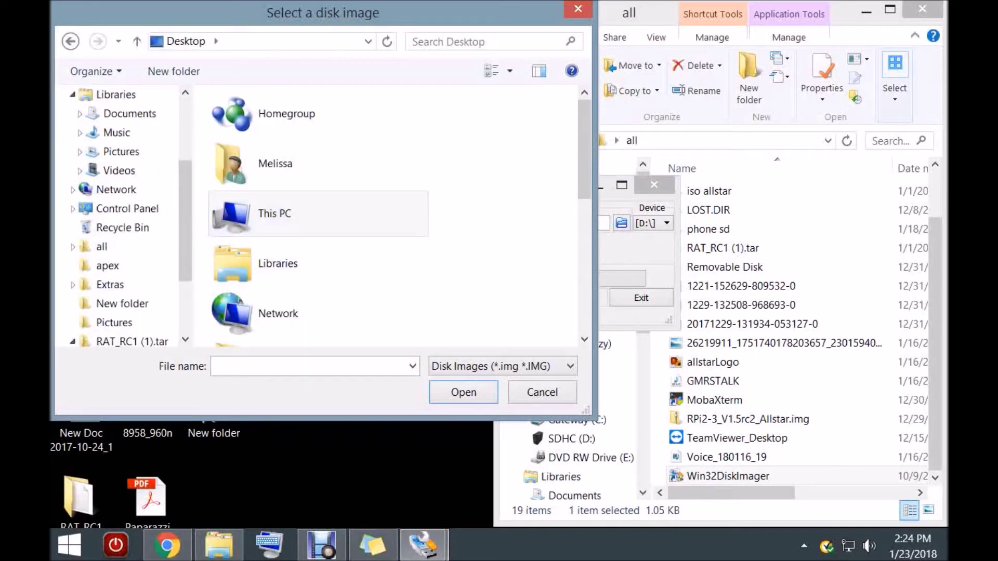
scroll(395, 215, down, 1)
scroll(395, 215, down, 2)
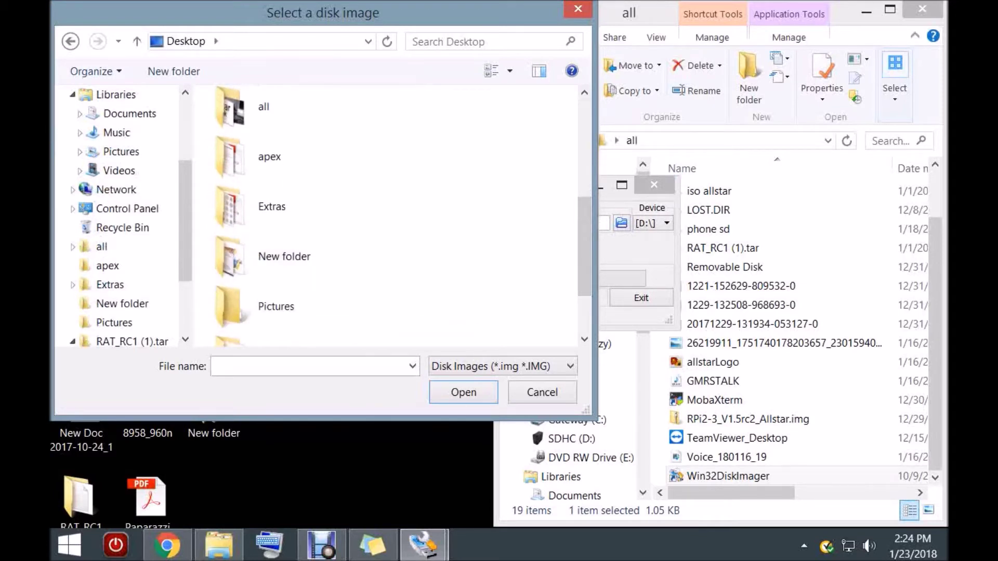
scroll(395, 249, down, 1)
scroll(395, 291, down, 1)
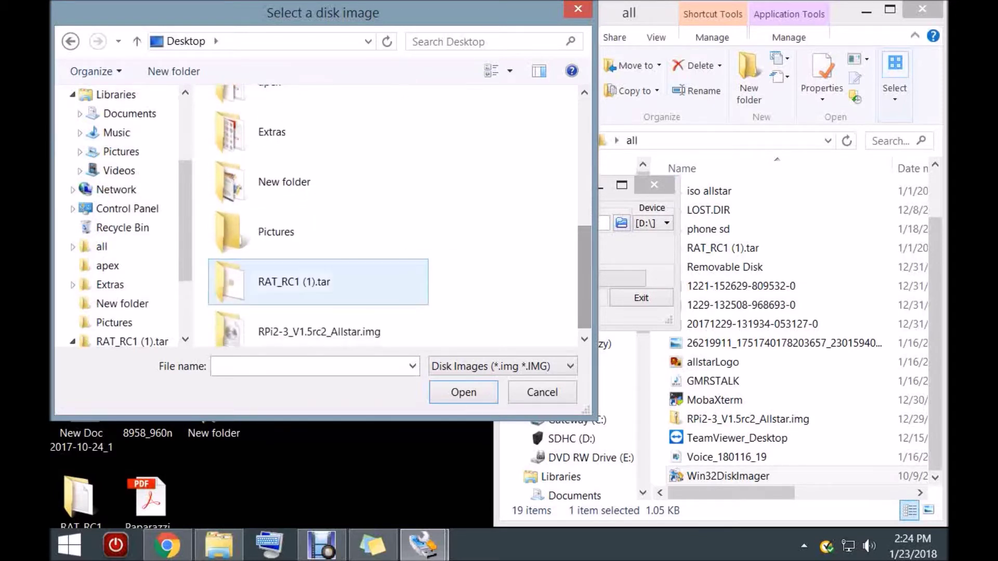
scroll(395, 322, down, 1)
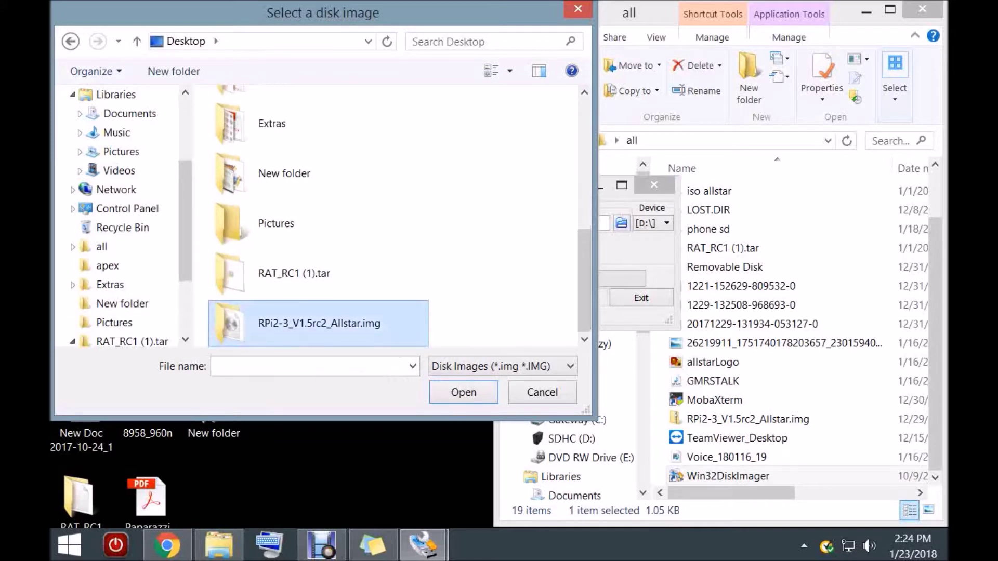
double_click(318, 323)
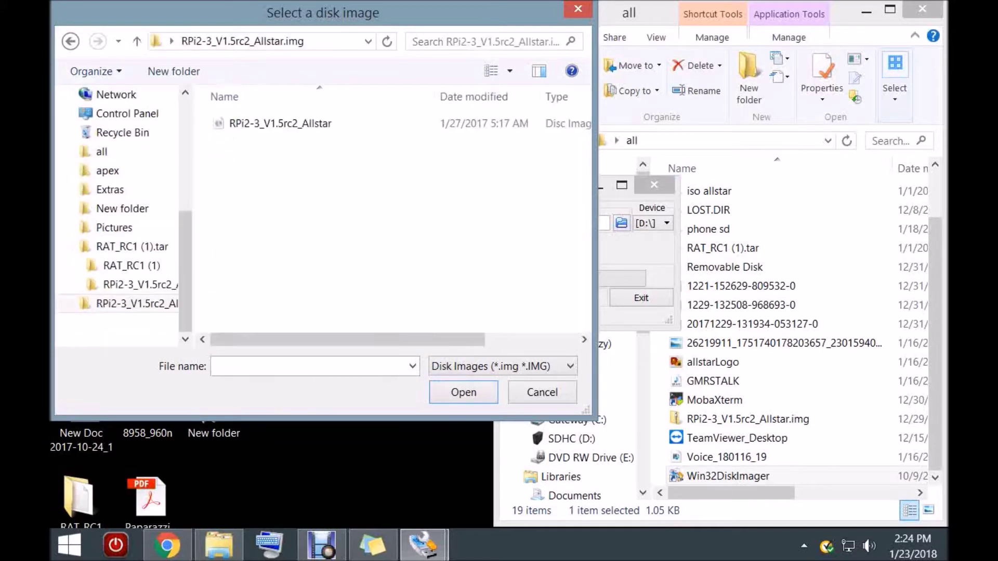
click(280, 123)
key(Return)
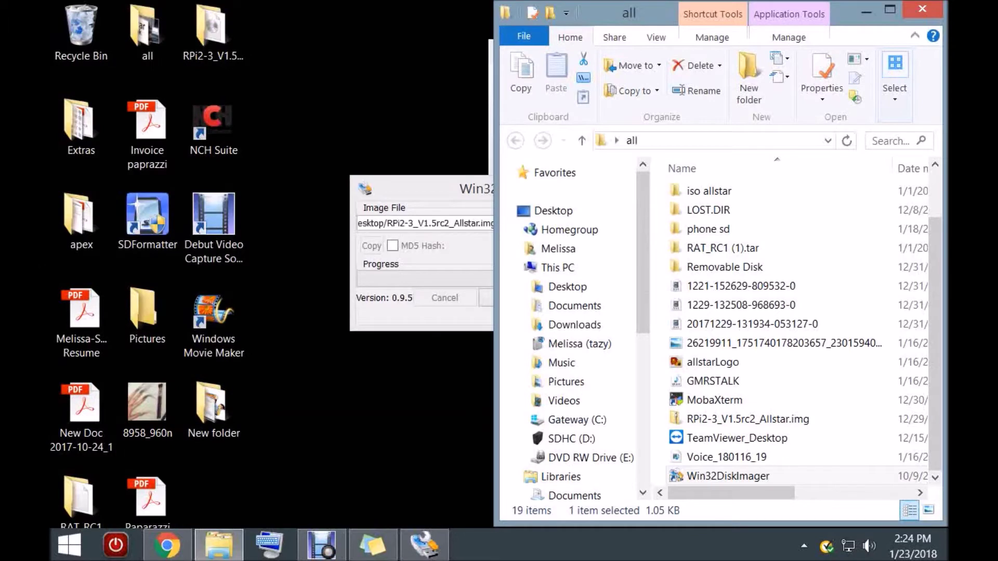
- Write the image to device D:\, confirm the overwrite, and dismiss the Write Successful message
click(576, 297)
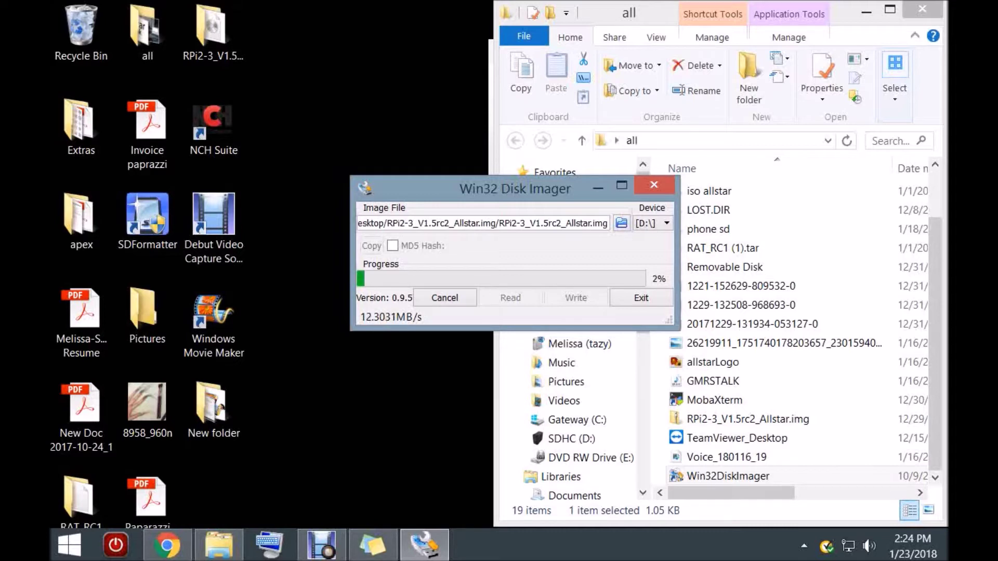
mouse_move(321, 545)
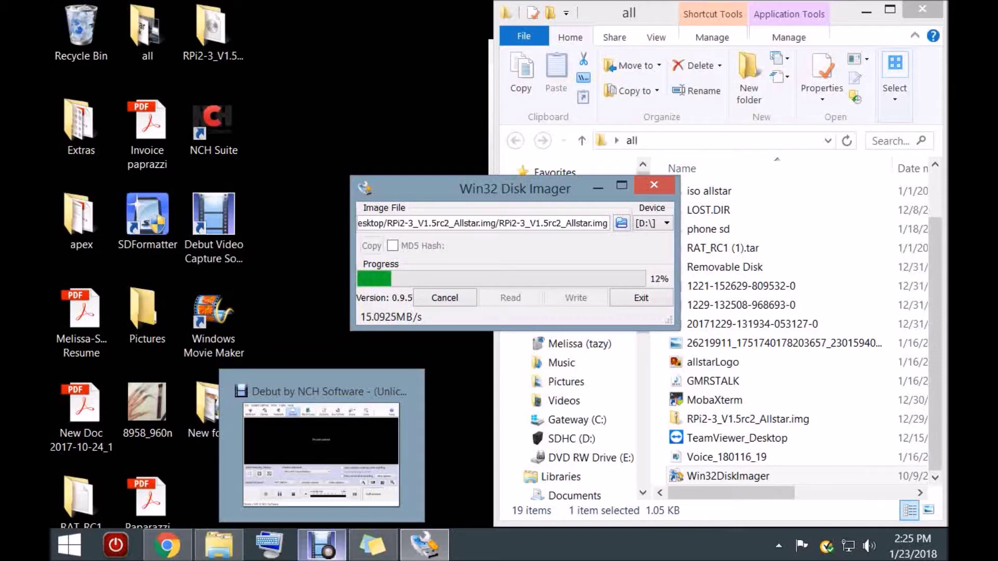
click(322, 544)
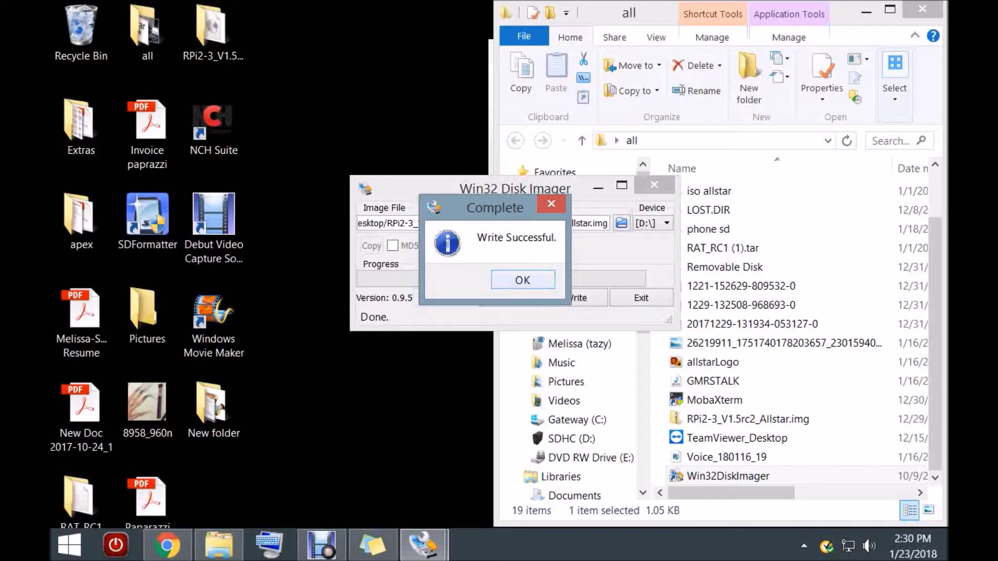
key(Return)
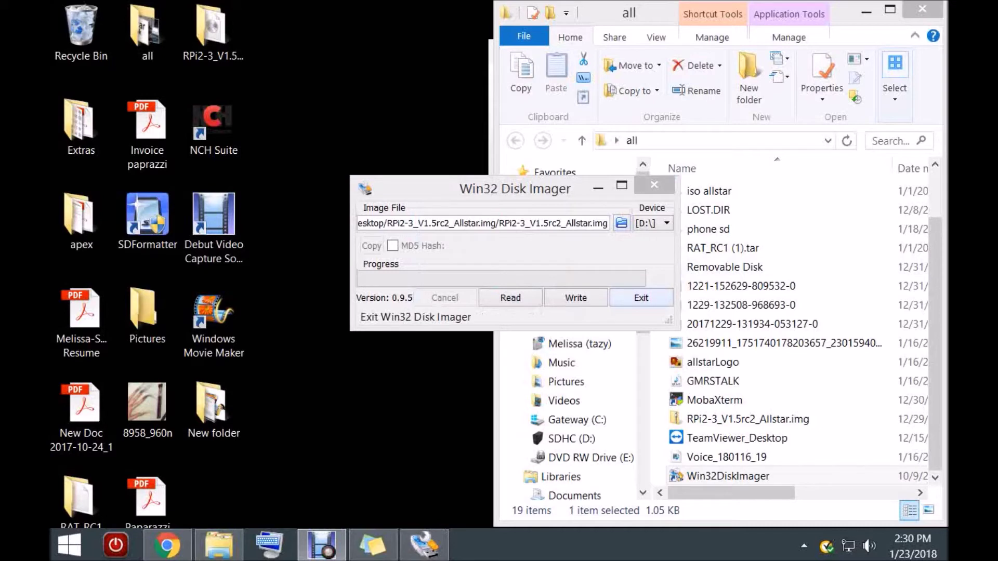
- Exit Win32 Disk Imager, close the all folder, move the sticky note down, then reopen the all folder
click(641, 297)
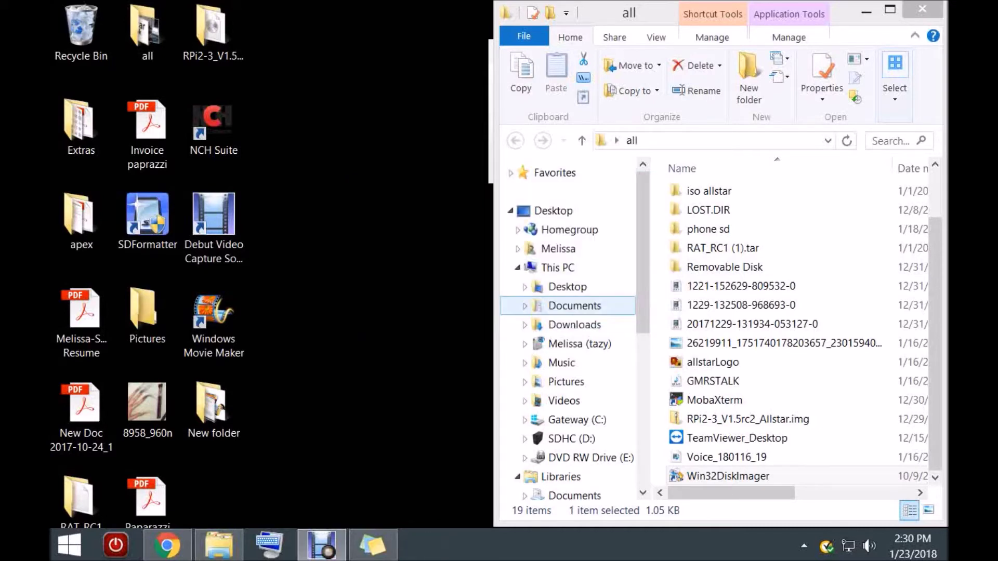
key(alt+F4)
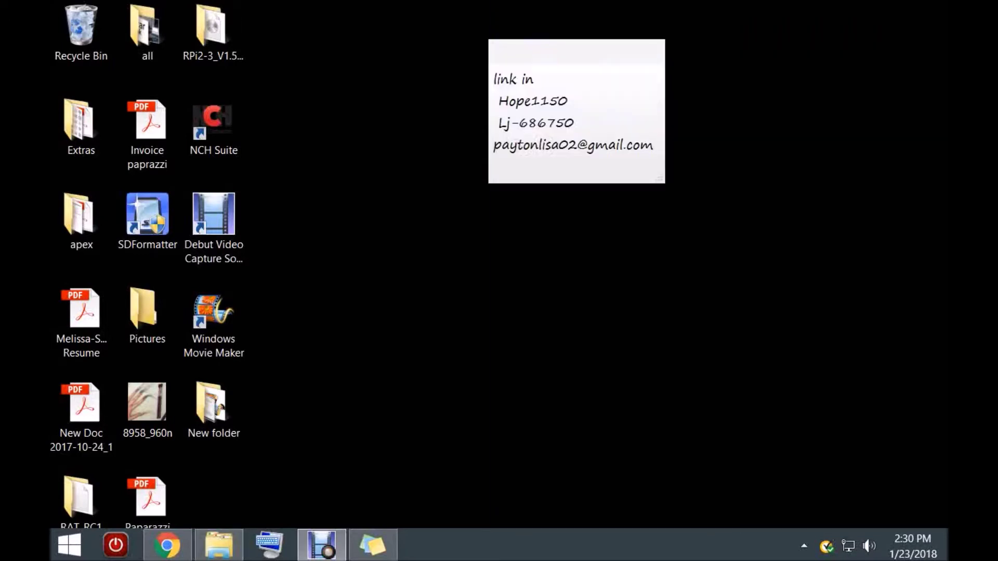
drag(577, 46, 276, 523)
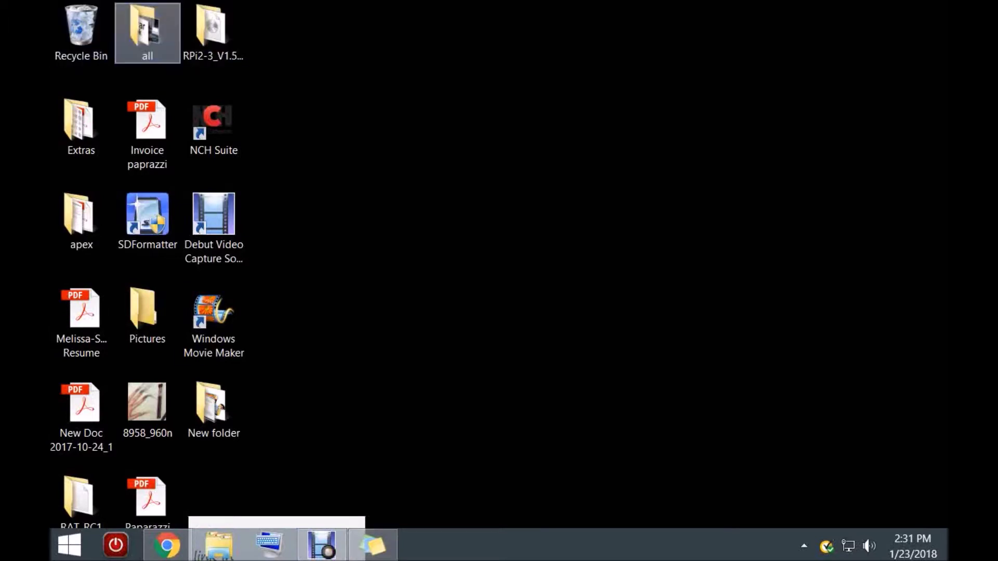
double_click(147, 31)
- Launch MobaXterm, open the saved root session to 192.168.2.2, and accept its changed host key
click(715, 461)
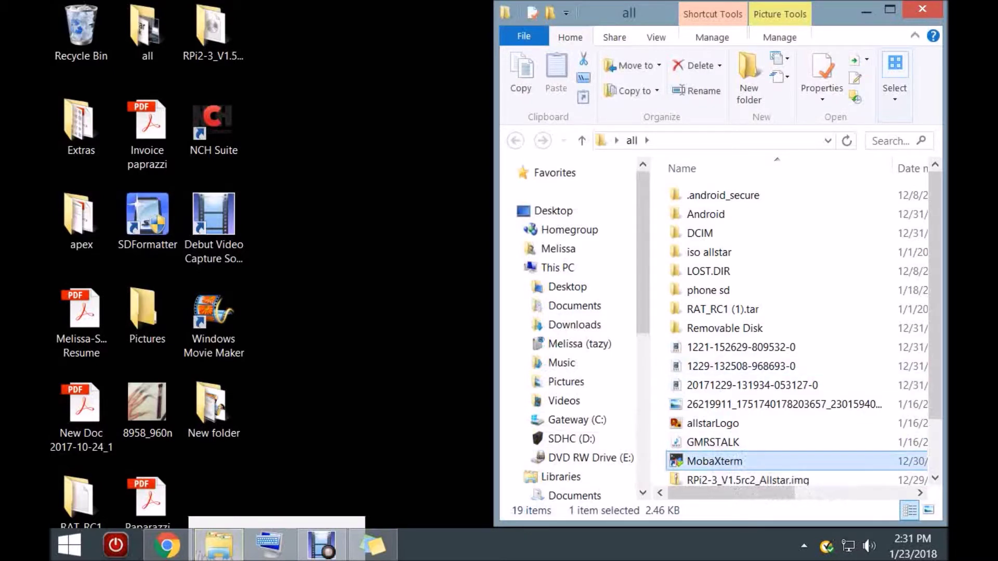
key(Return)
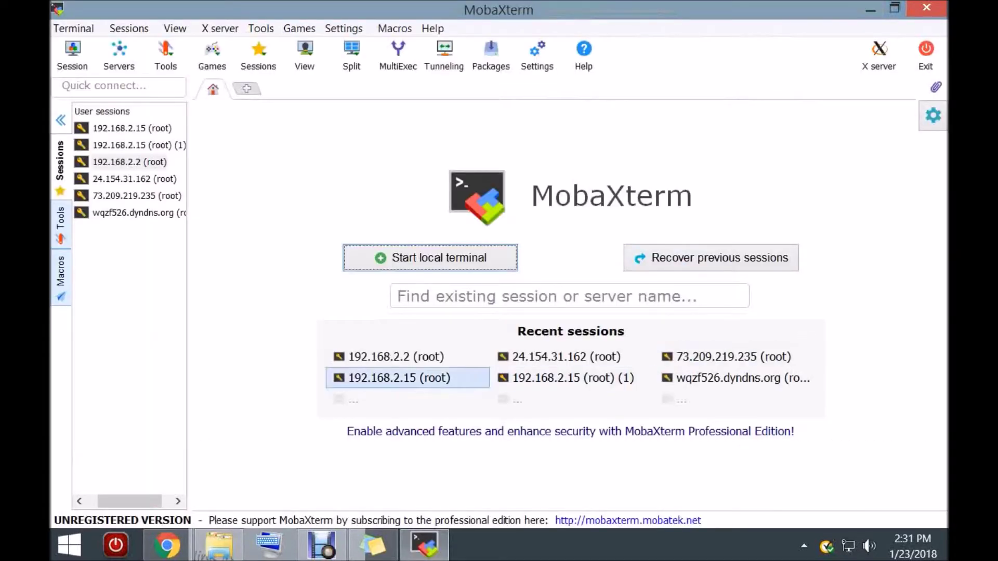
click(407, 356)
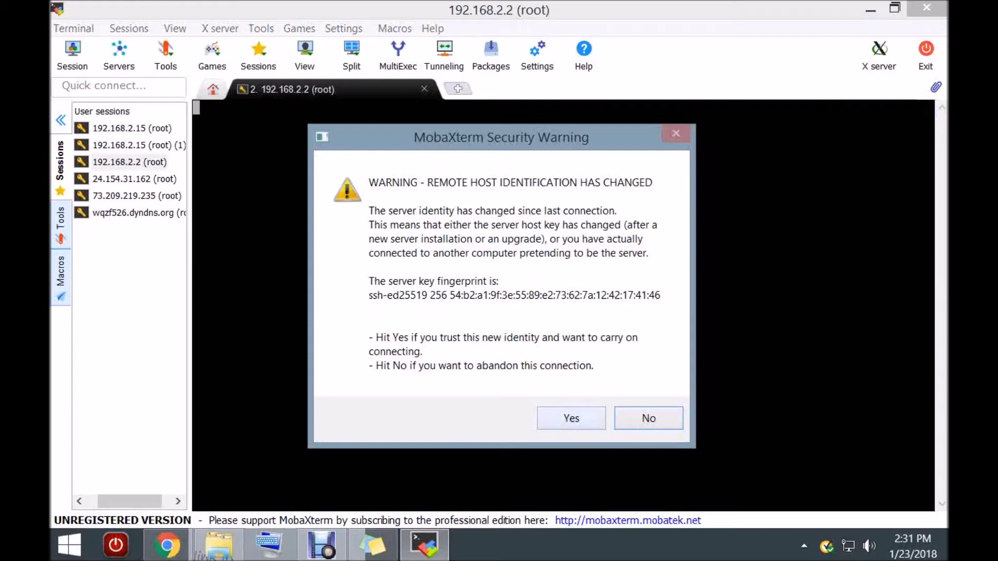
key(Tab)
key(Return)
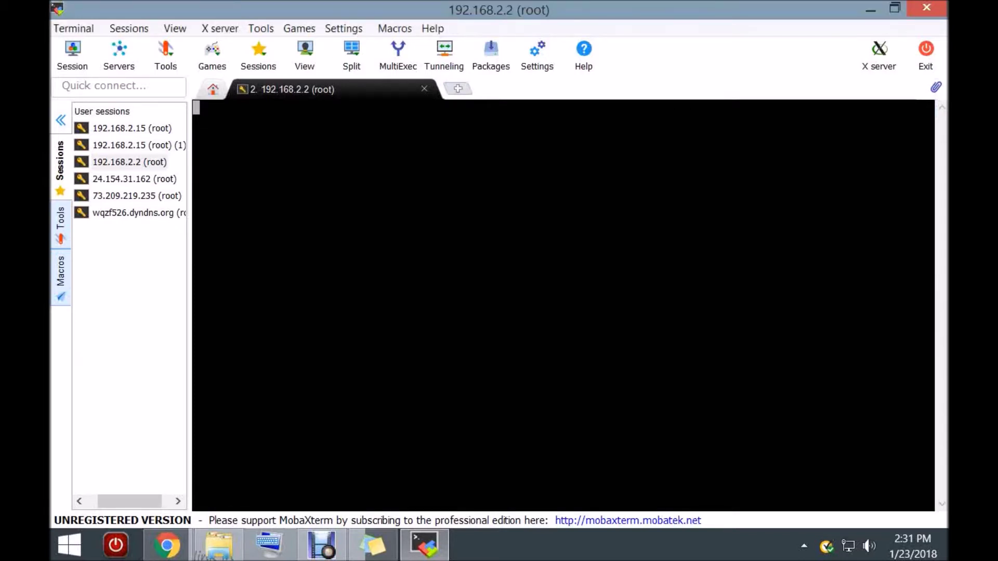
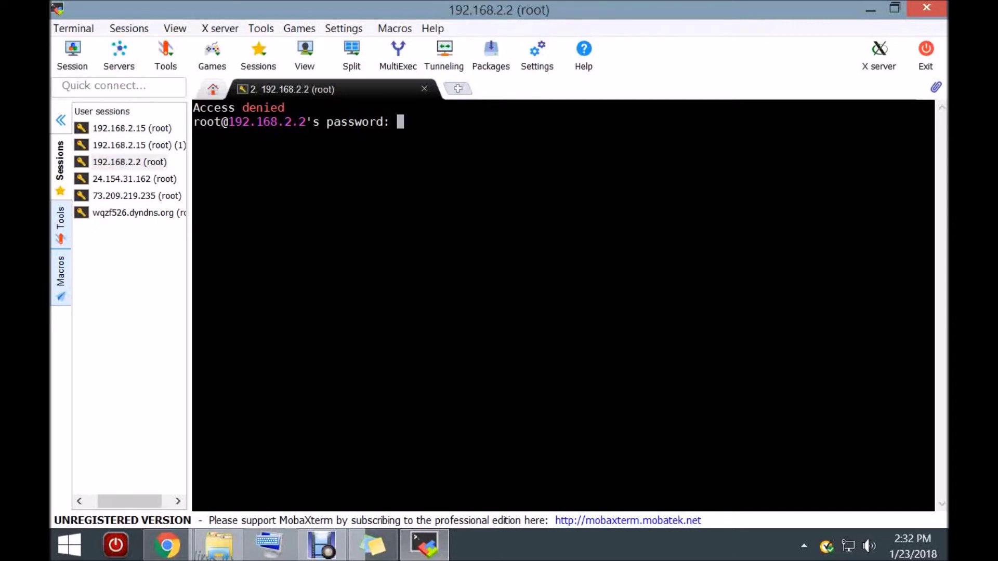
- Log in to the node, answer the save-password prompt, and start the First Time Script
key(Return)
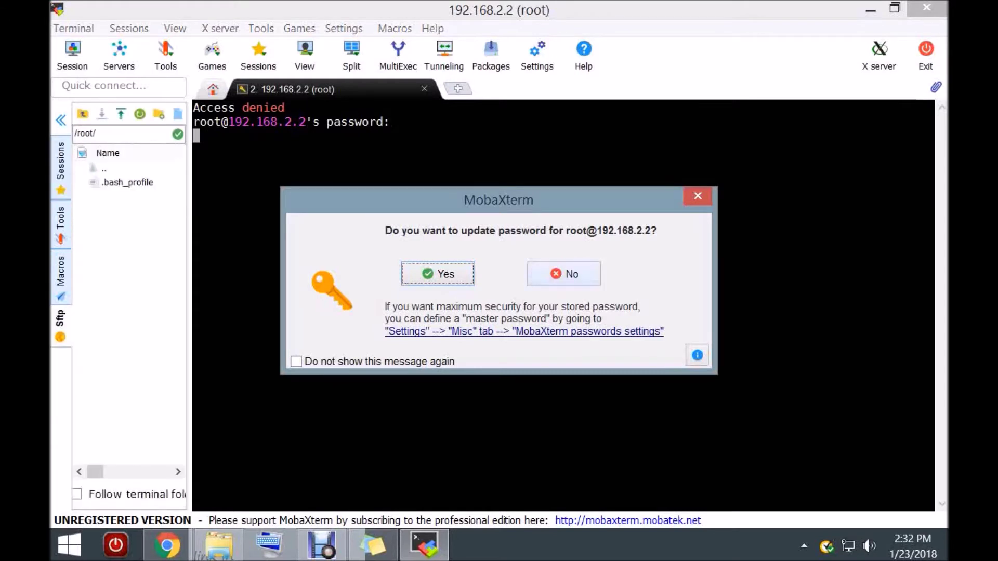
key(Return)
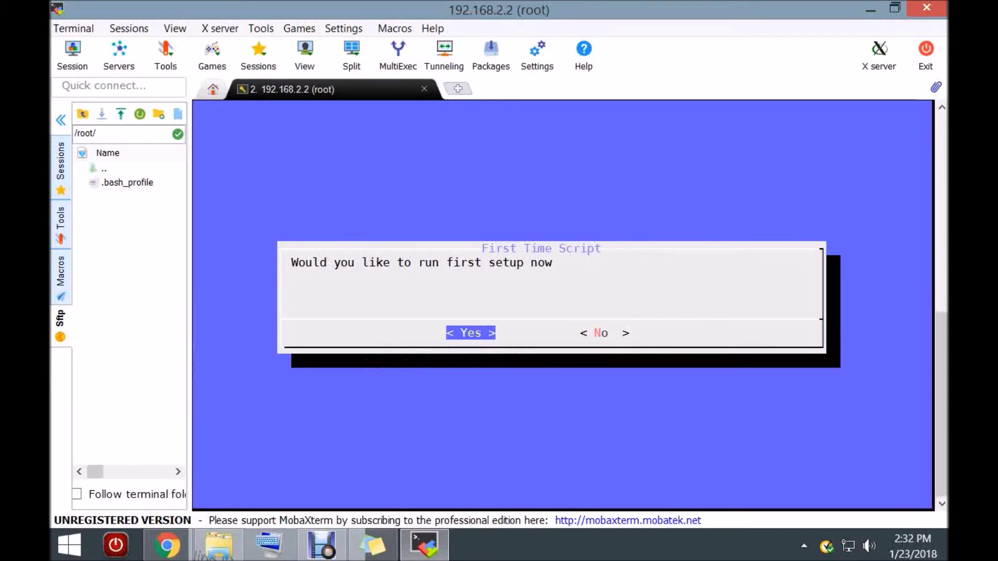
key(Return)
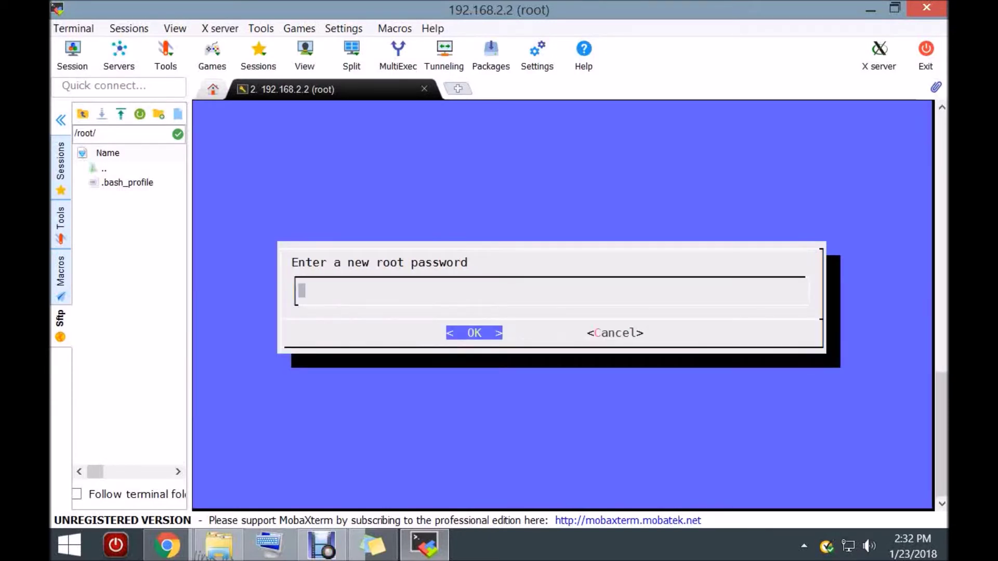
- Set a new root password and confirm it
text(********)
key(Return)
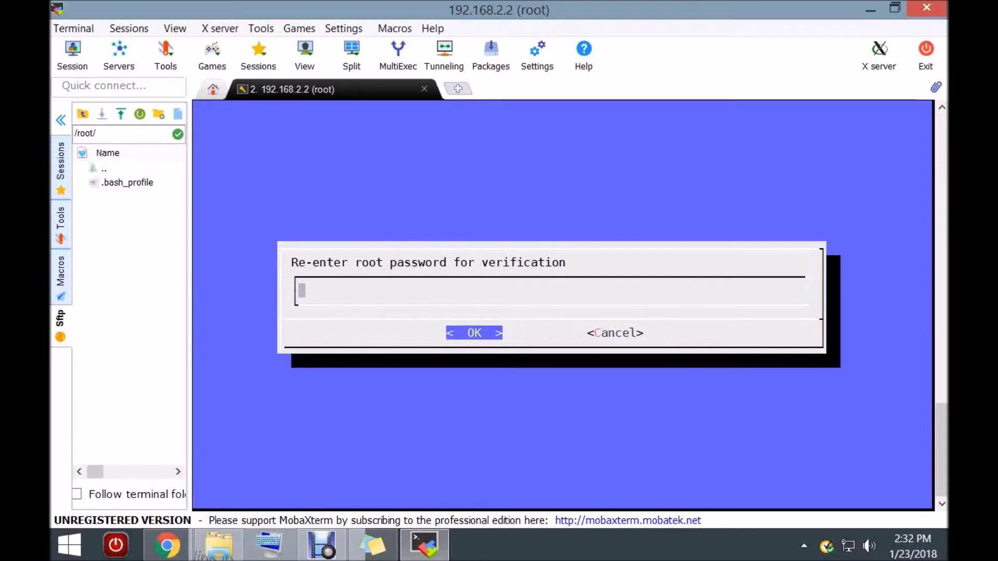
text(********)
key(Return)
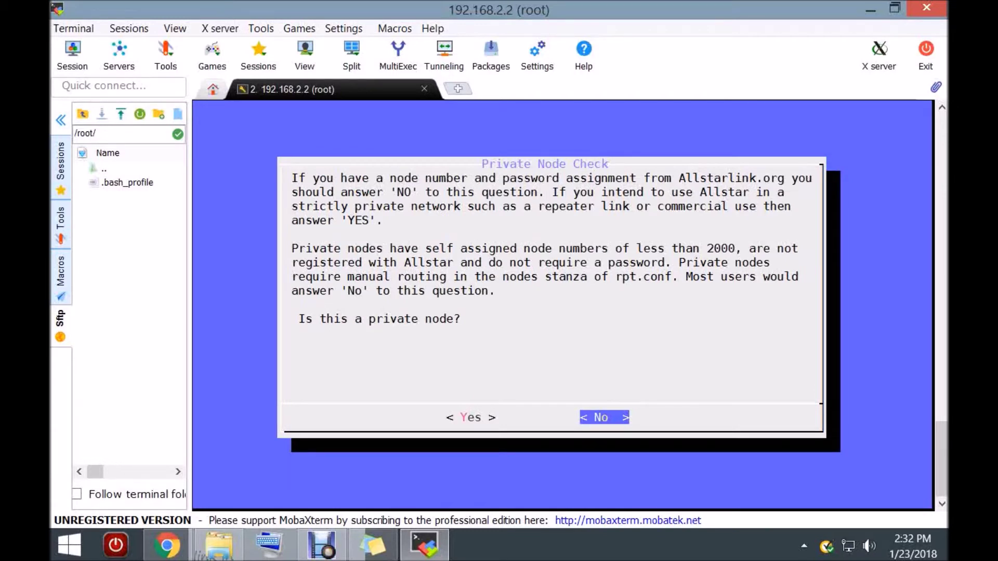
- Declare the node public, not private, and enter node number 45696
key(Return)
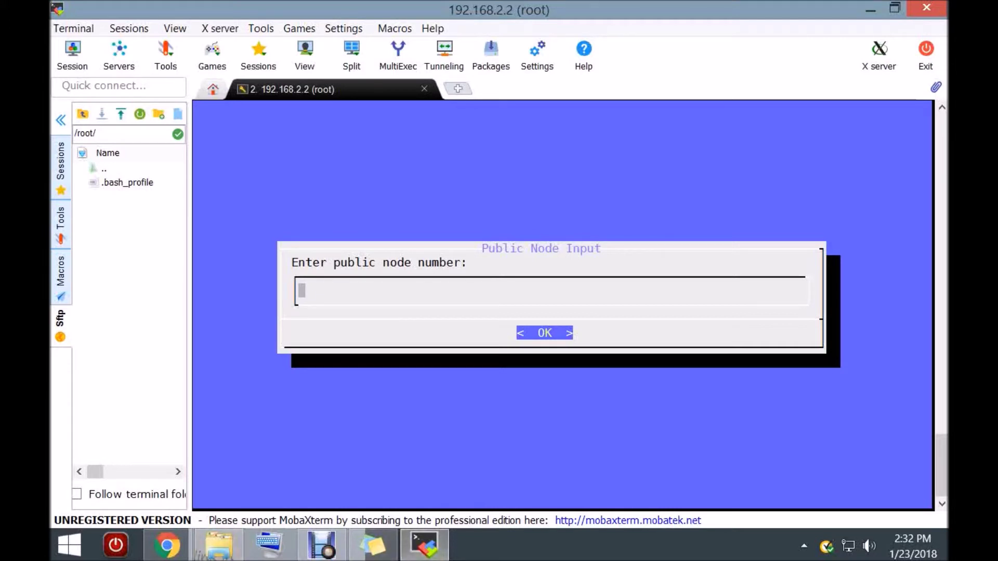
mouse_move(166, 544)
text(45)
key(BackSpace)
text(5696)
key(Return)
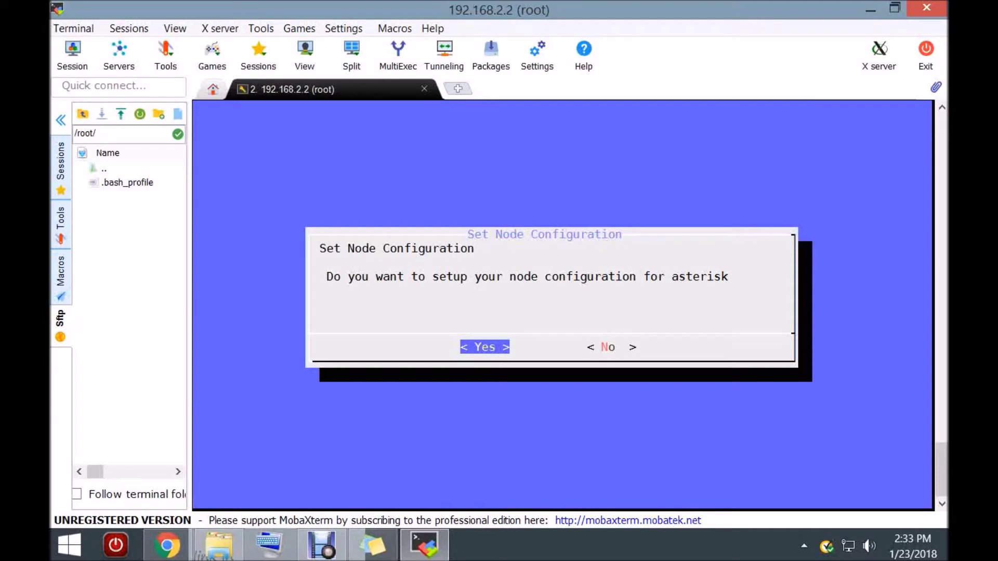
- Accept node configuration after reboot and change the time zone to America/Chicago
key(Return)
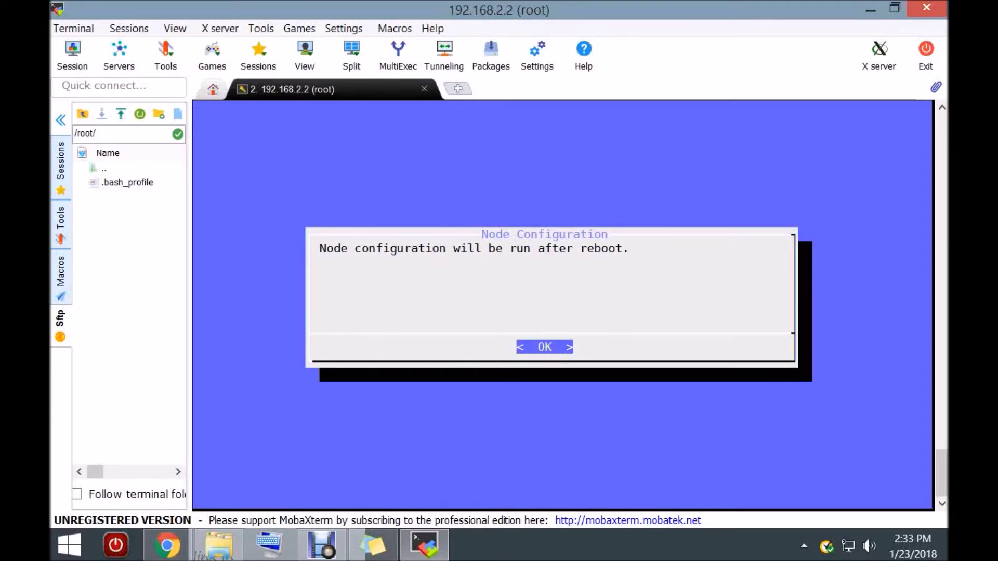
key(Return)
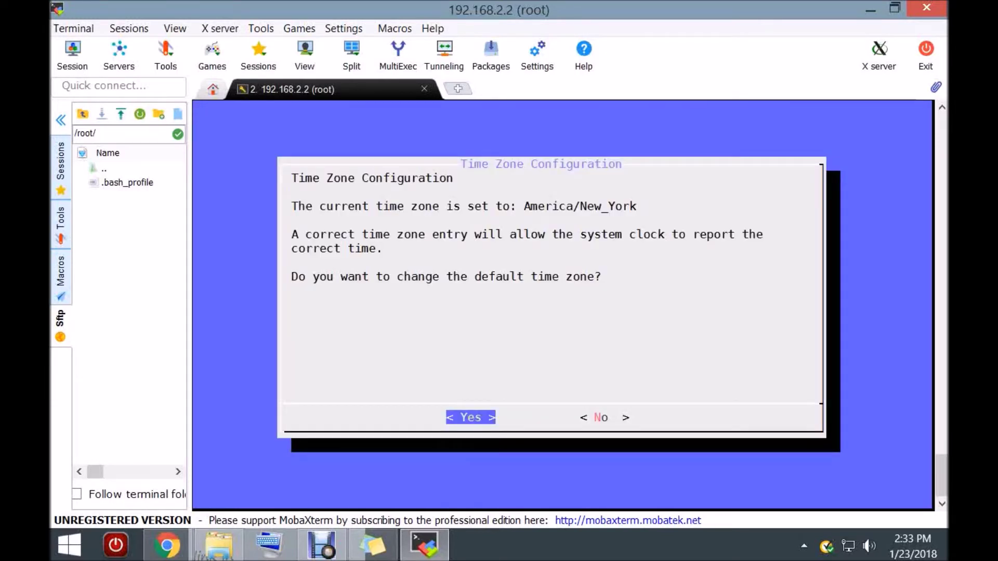
key(Return)
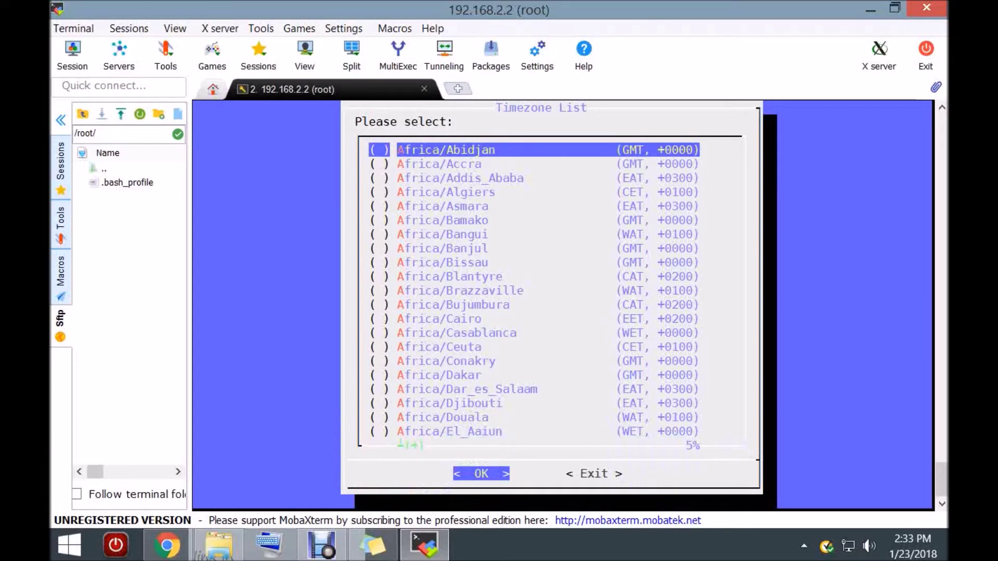
key(Down)
key(Down)
key(Down)
key(Down)
key(Down)
key(Down)
key(Down)
key(Down)
key(Down)
key(Down)
key(Down)
key(Down)
key(Down)
key(Down)
key(Down)
key(Down)
key(Down)
key(Down)
key(Down)
key(Down)
key(Down)
key(Down)
key(Down)
key(Down)
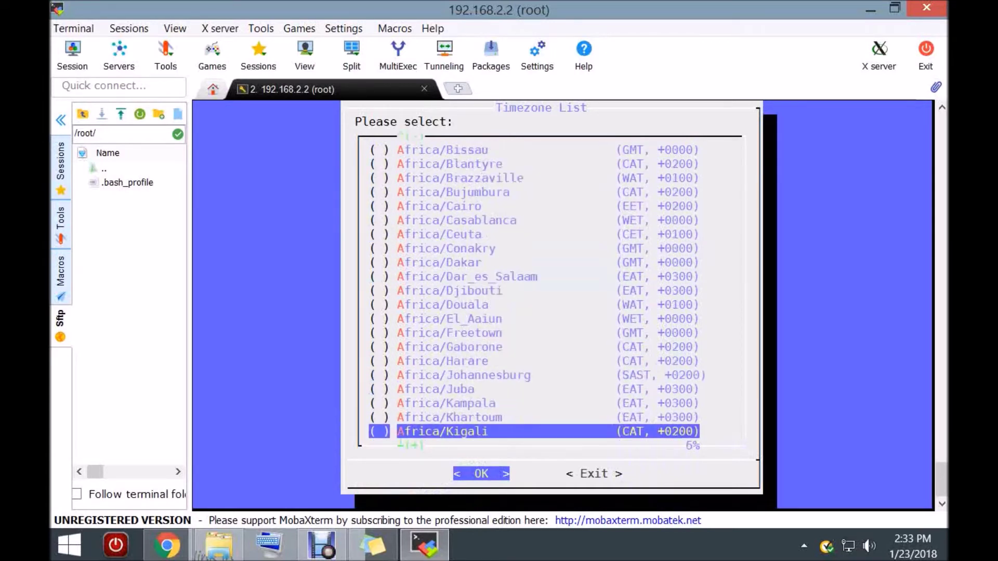
key(Down)
key(Down)
key(Down)
key(Down)
key(Down)
key(Down)
key(Down)
key(Down)
key(Down)
key(Down)
key(Down)
key(Down)
key(Down)
key(Down)
key(Down)
key(Down)
key(Down)
key(Down)
key(Down)
key(Down)
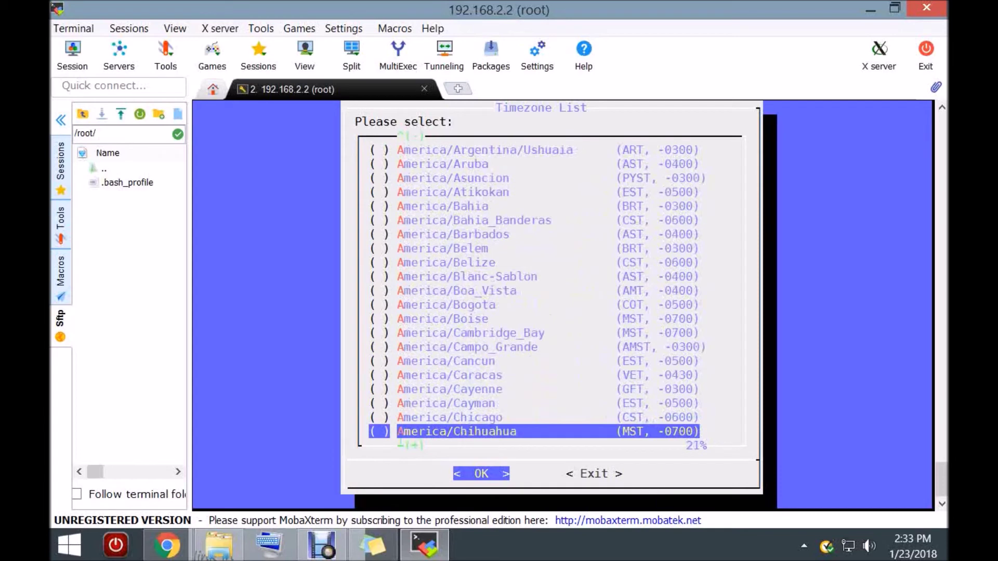
key(Up)
key(Up)
key(Up)
key(Up)
key(Up)
key(Up)
key(Up)
key(Up)
key(Up)
key(Up)
key(Up)
key(Up)
key(Up)
key(Up)
key(Up)
key(Up)
key(Up)
key(Up)
key(Up)
key(Up)
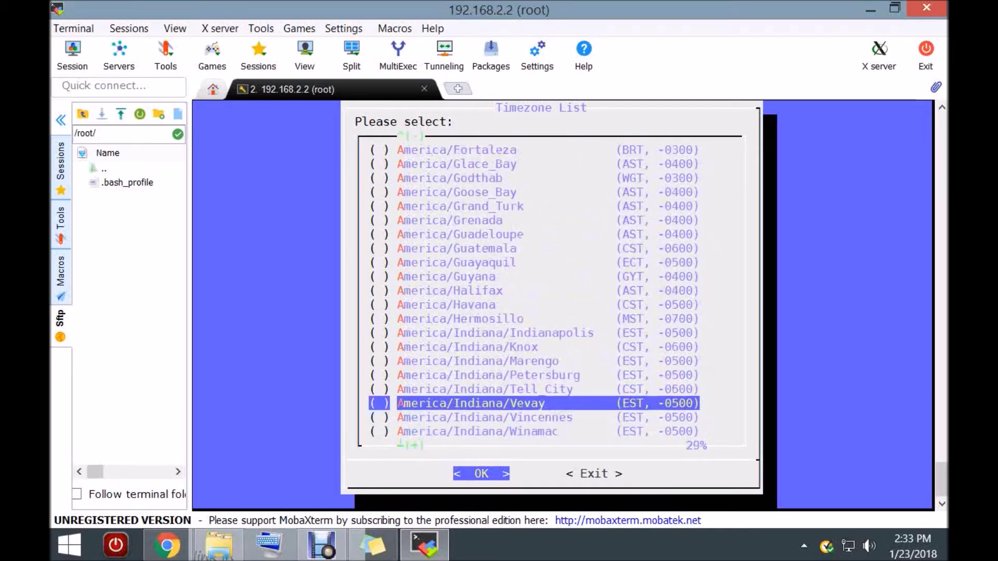
key(Up)
key(Up)
key(Up)
key(Up)
key(Up)
key(Up)
key(Up)
key(Up)
key(Up)
key(Up)
key(Up)
key(Up)
key(Up)
key(Up)
key(Up)
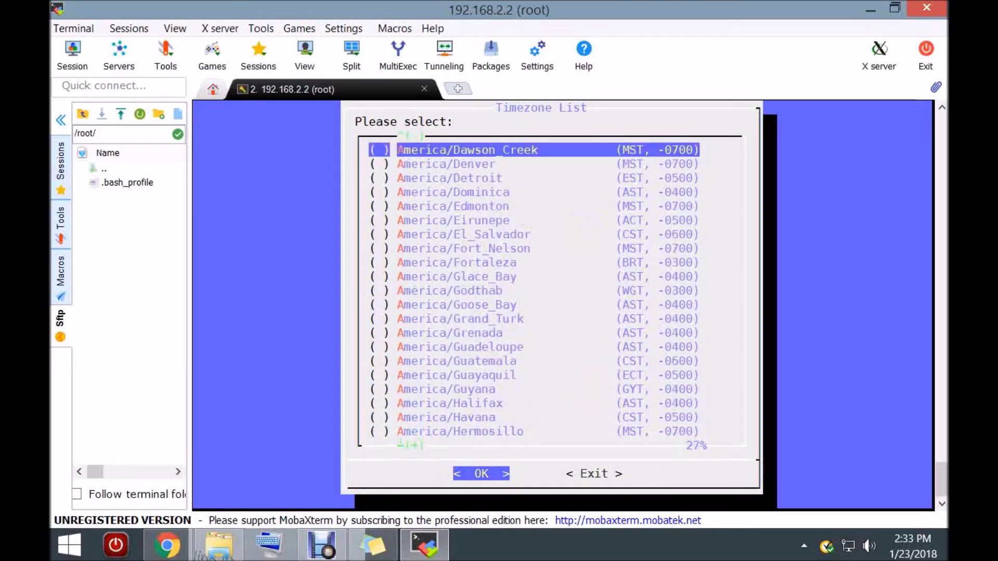
key(Down)
key(Down)
key(Down)
key(Down)
key(Down)
key(Down)
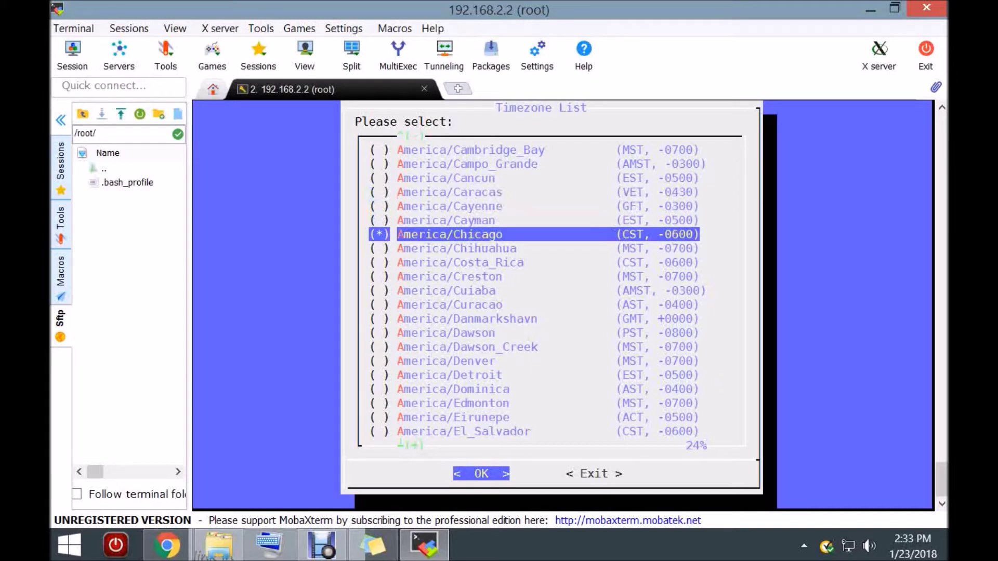
key(Return)
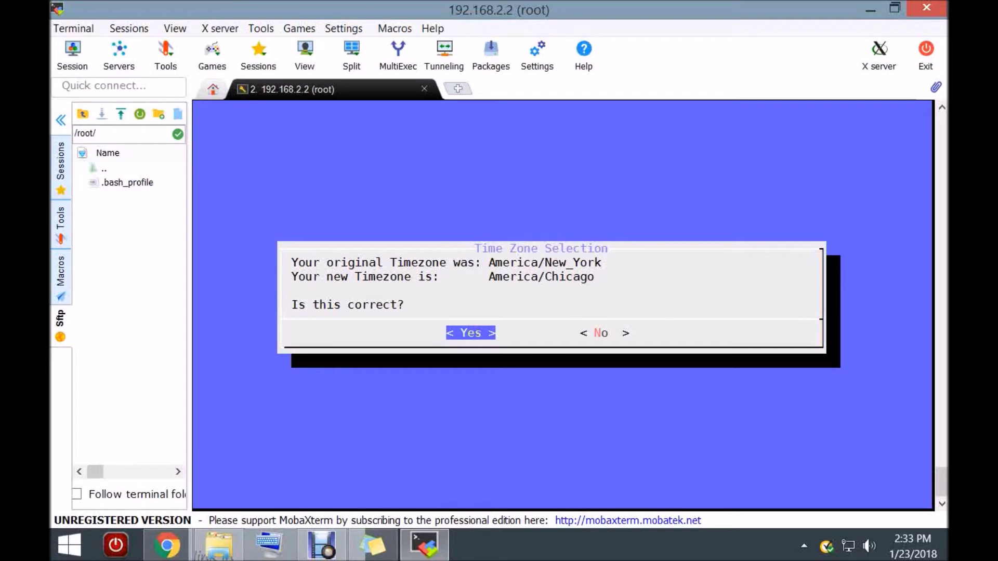
key(Return)
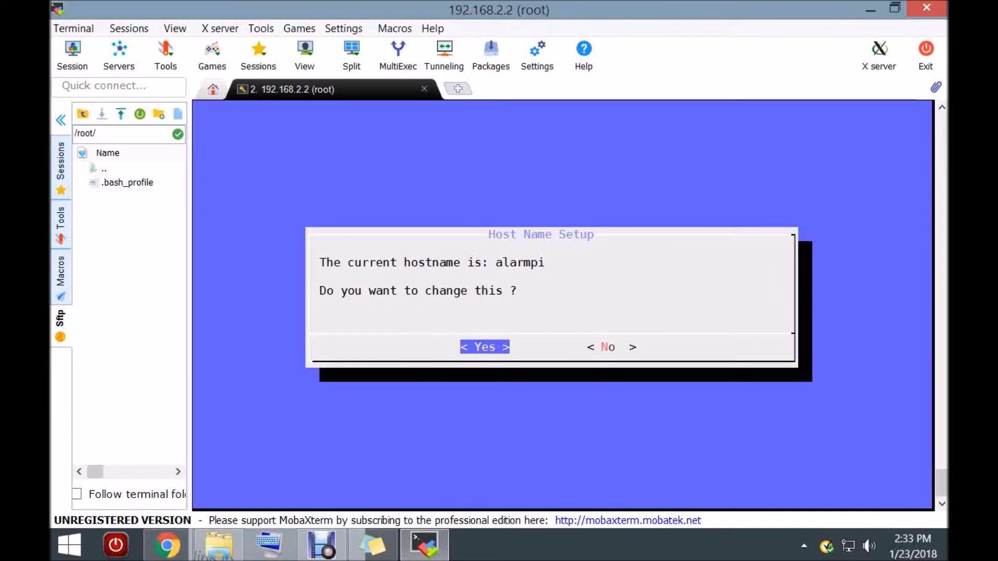
- Set the hostname to 'Plover mobile', keeping the current network settings and SSH port
key(Return)
key(BackSpace)
key(BackSpace)
key(BackSpace)
key(BackSpace)
key(BackSpace)
key(BackSpace)
key(BackSpace)
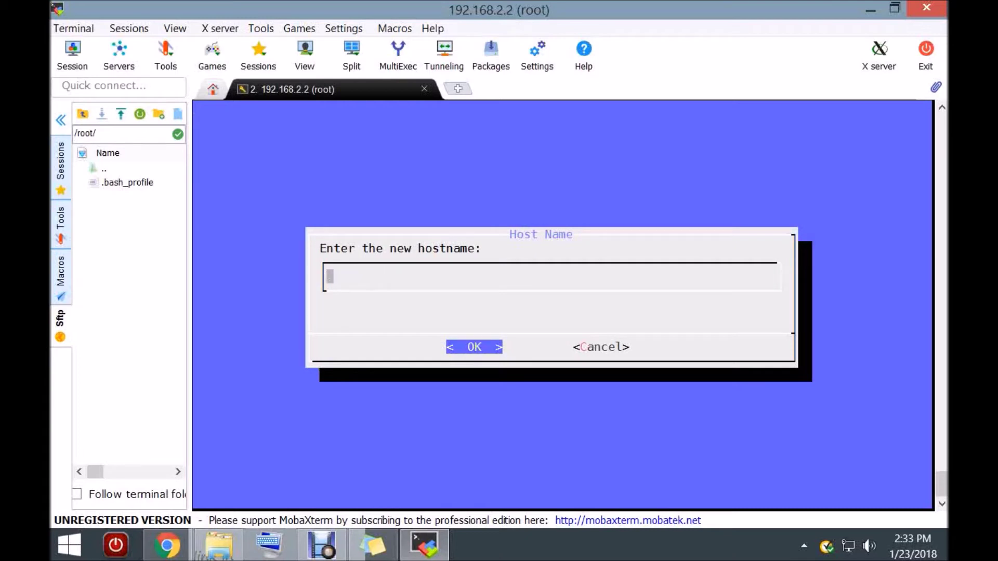
text(Plover mobi)
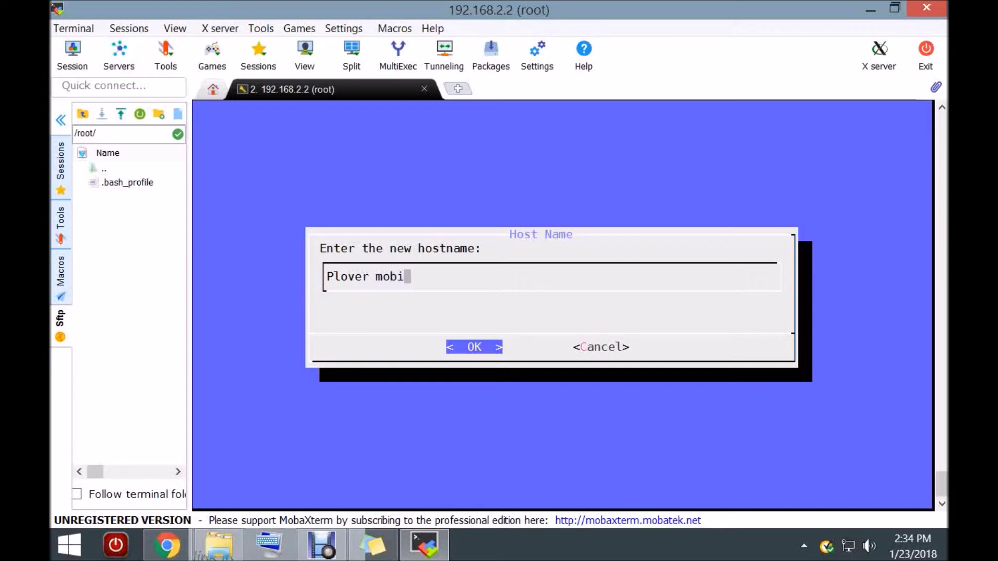
text(lew)
key(BackSpace)
key(Return)
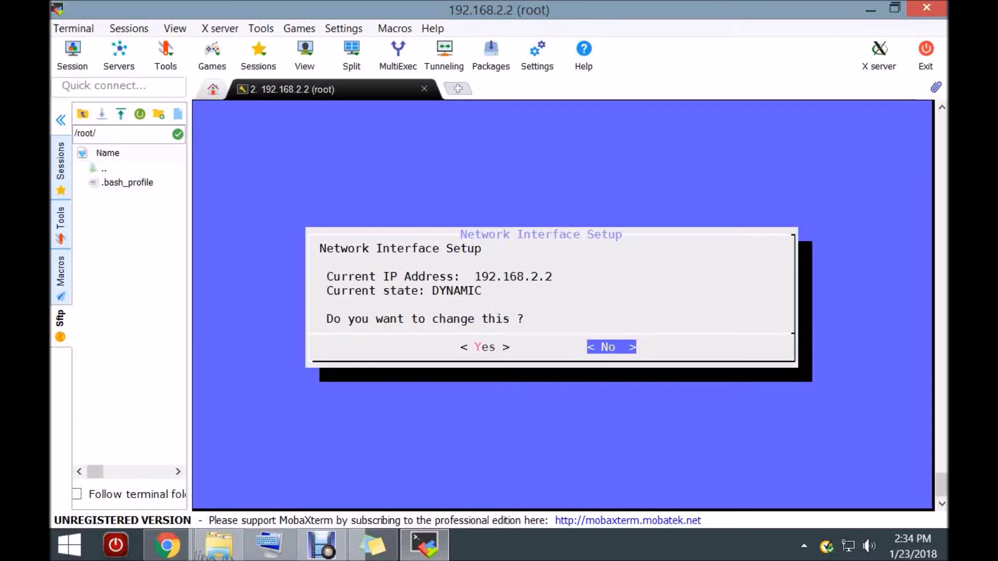
key(Return)
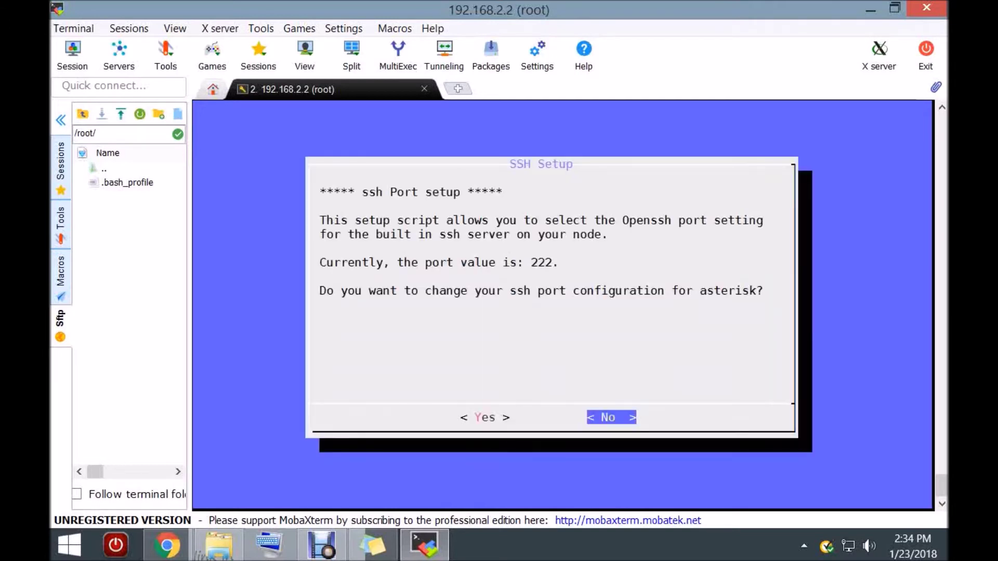
key(Return)
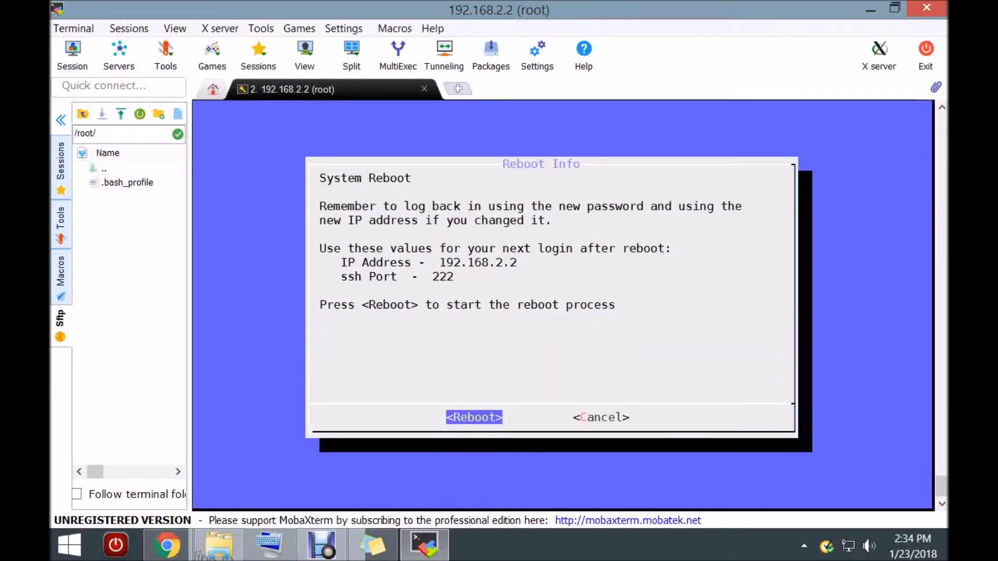
- Reboot the node and reconnect the SSH session with R
key(Return)
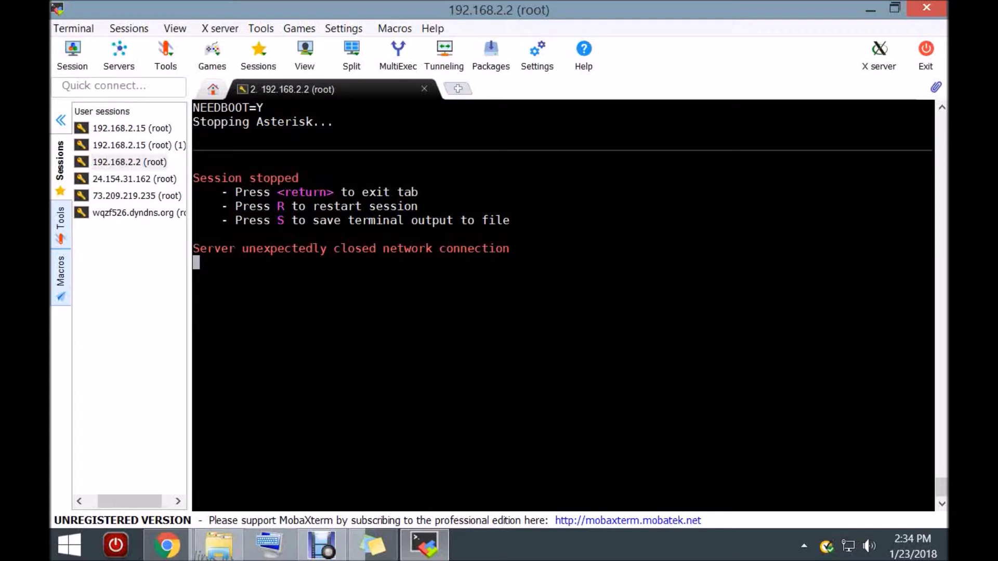
key(r)
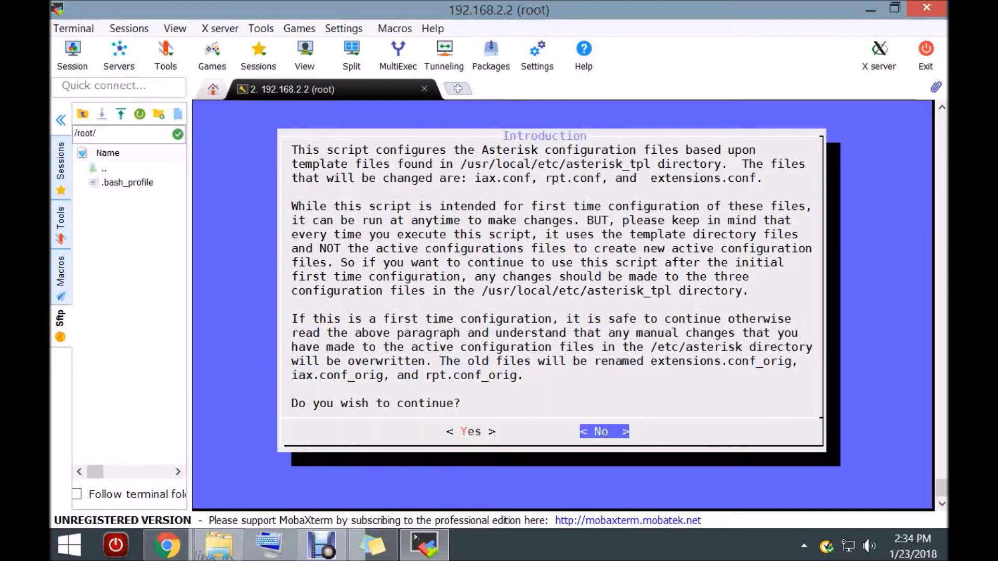
- Continue into the Asterisk configuration script and change the node number to 6965
key(Left)
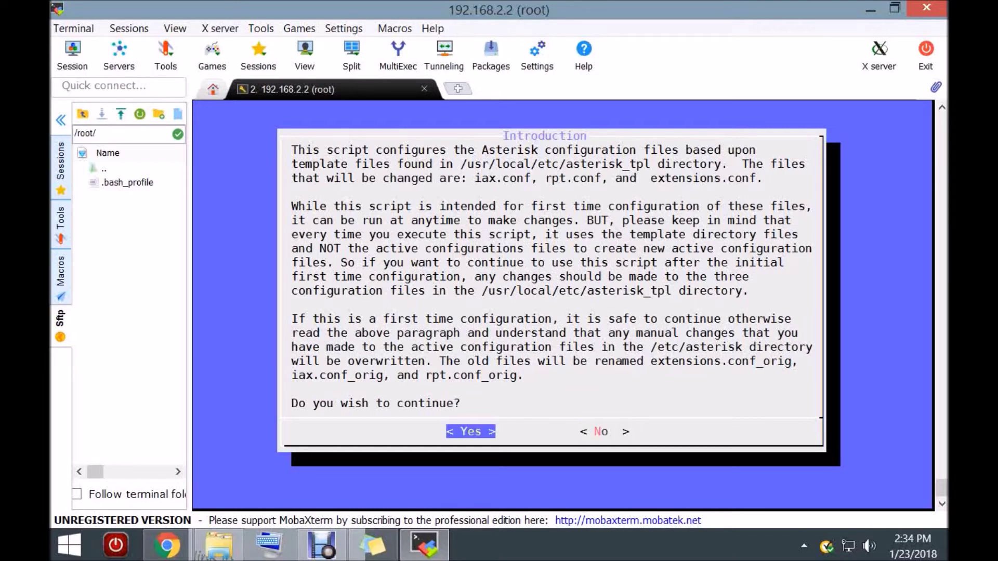
key(Return)
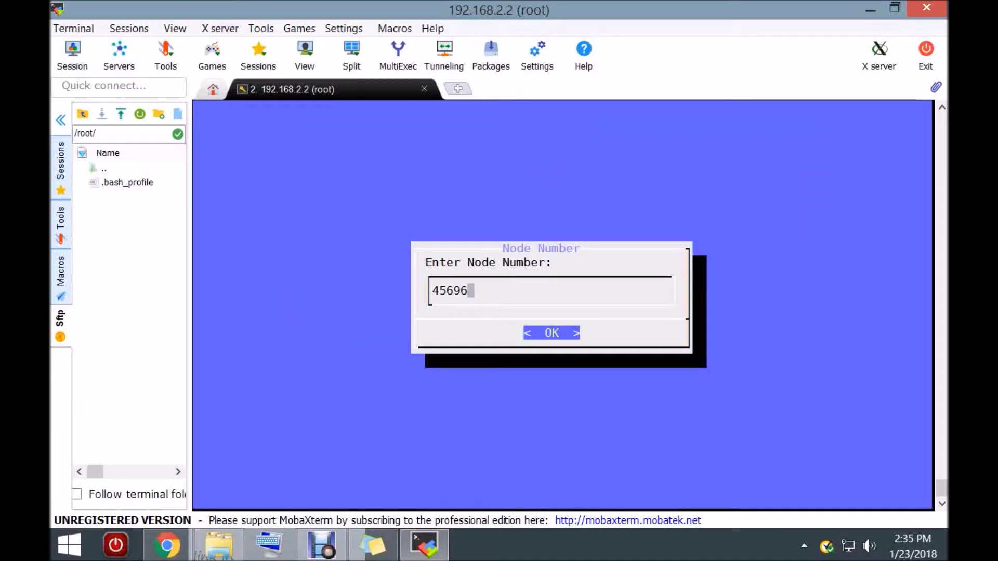
key(BackSpace)
key(BackSpace)
key(BackSpace)
key(BackSpace)
text(6965)
key(Return)
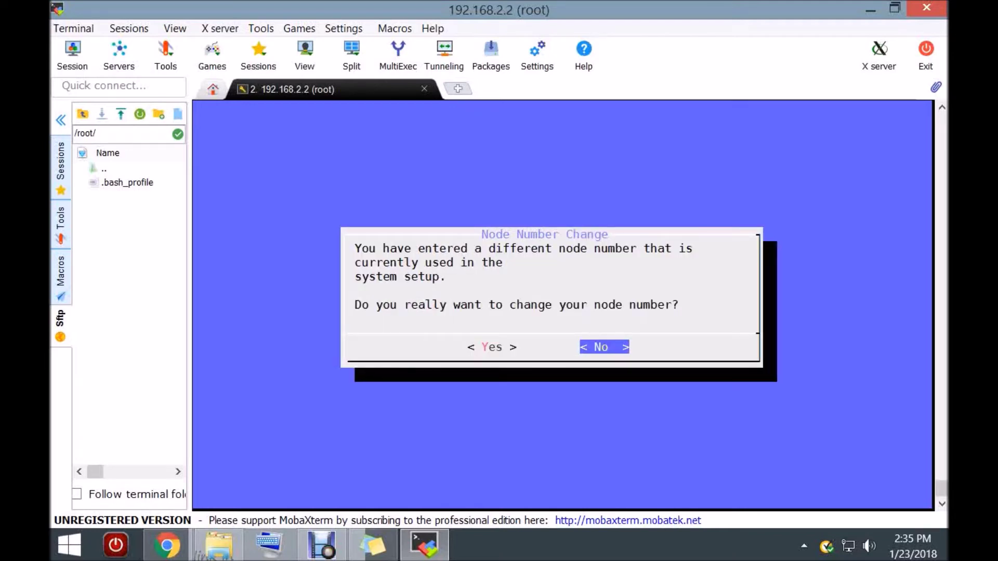
key(Left)
key(Return)
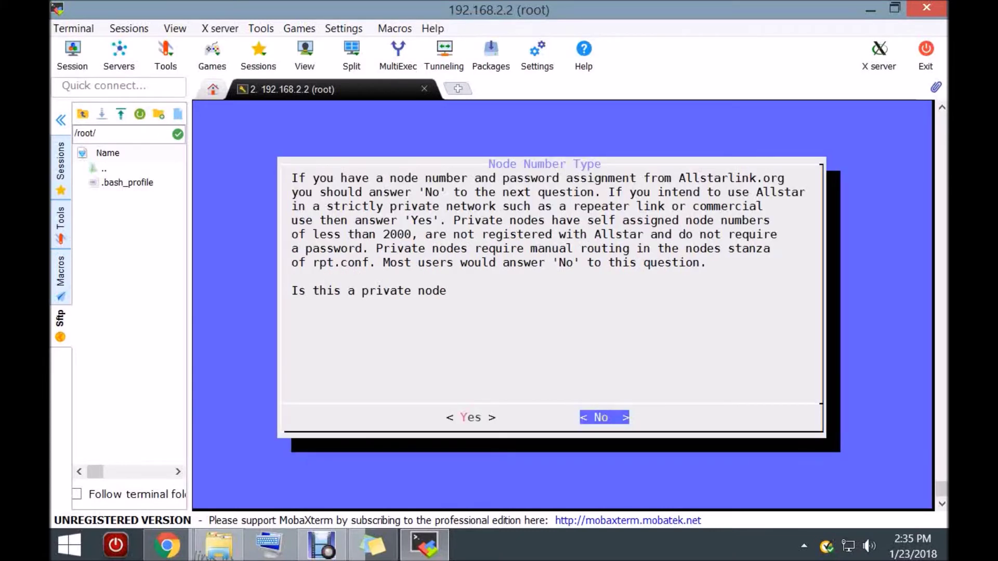
- Declare the node not private and enter the station call sign
key(Return)
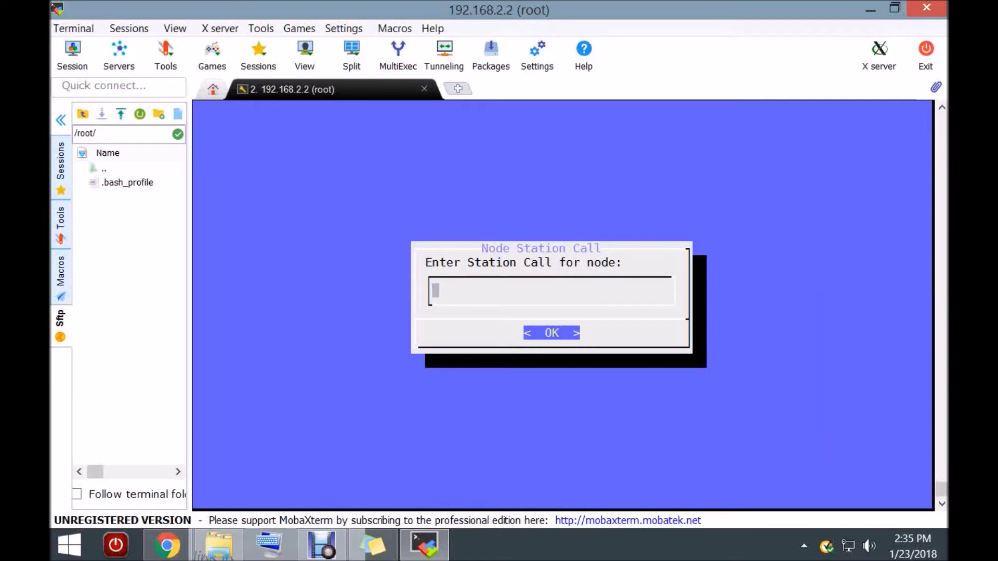
text(kd9jon)
key(Return)
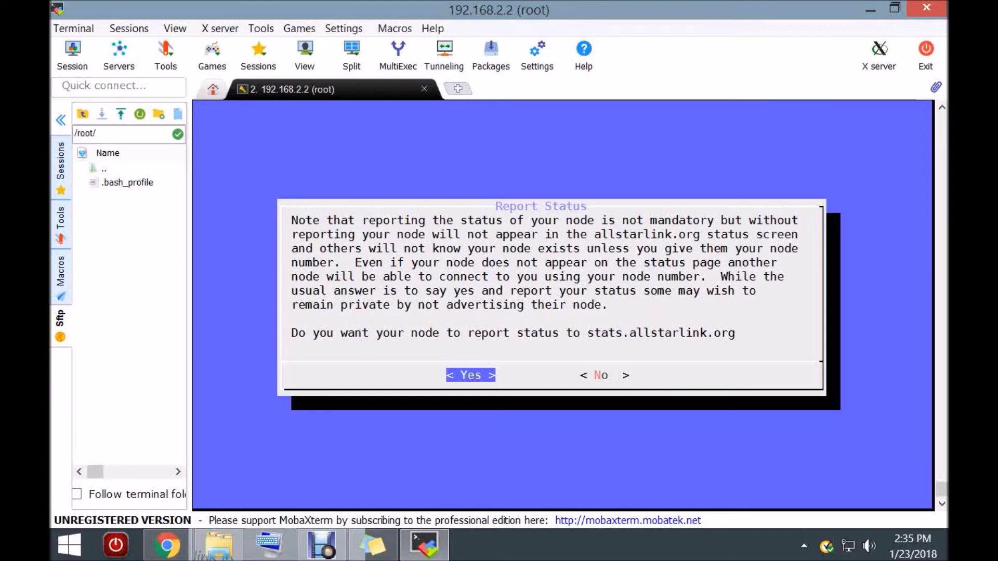
- Enable status reporting to AllStarLink and keep the default CW ID
key(Return)
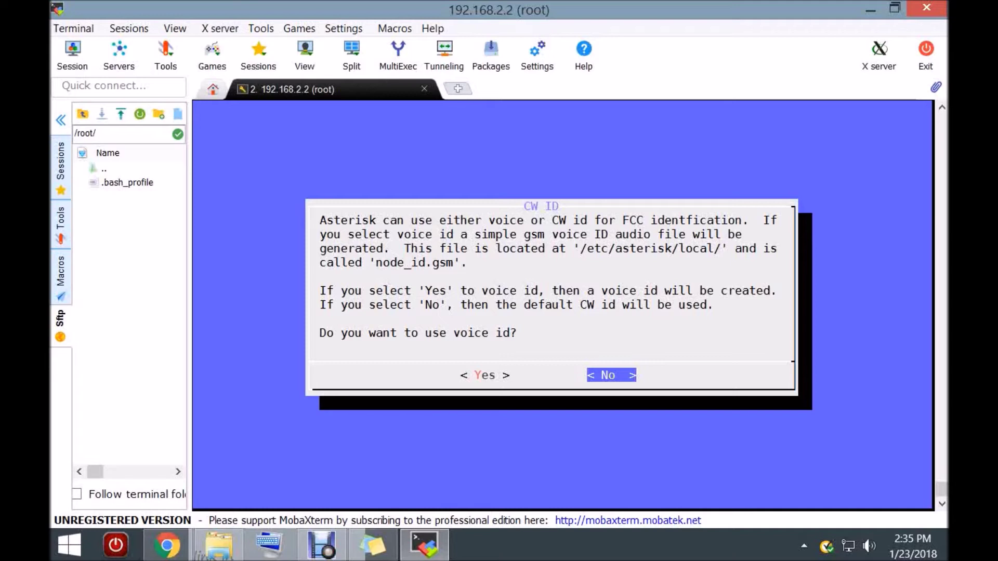
key(Left)
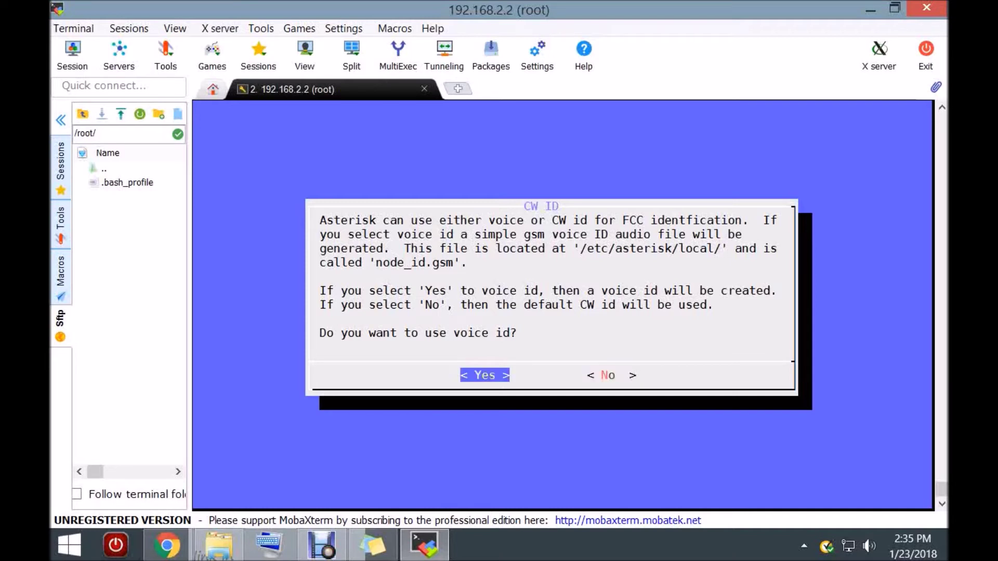
key(Right)
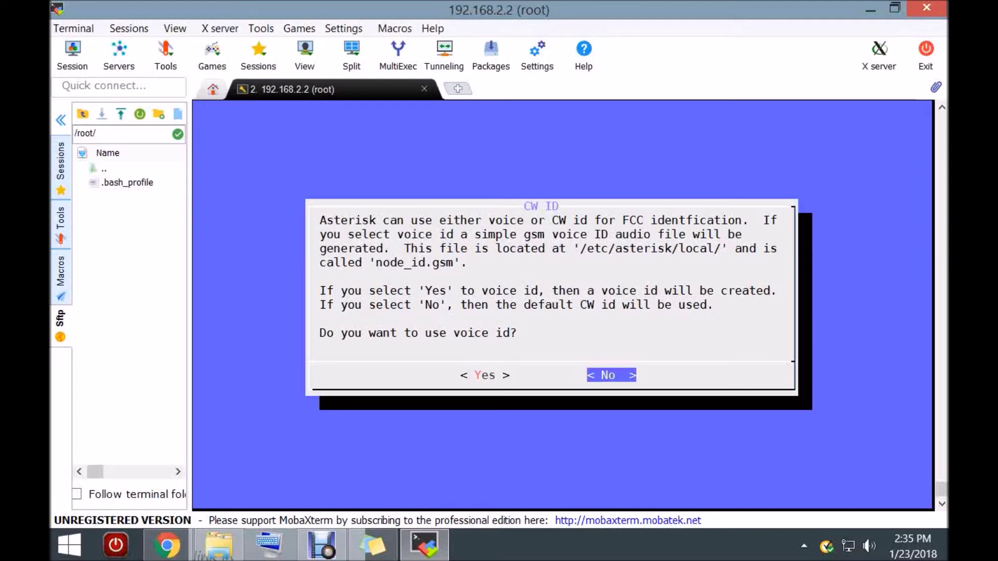
key(Return)
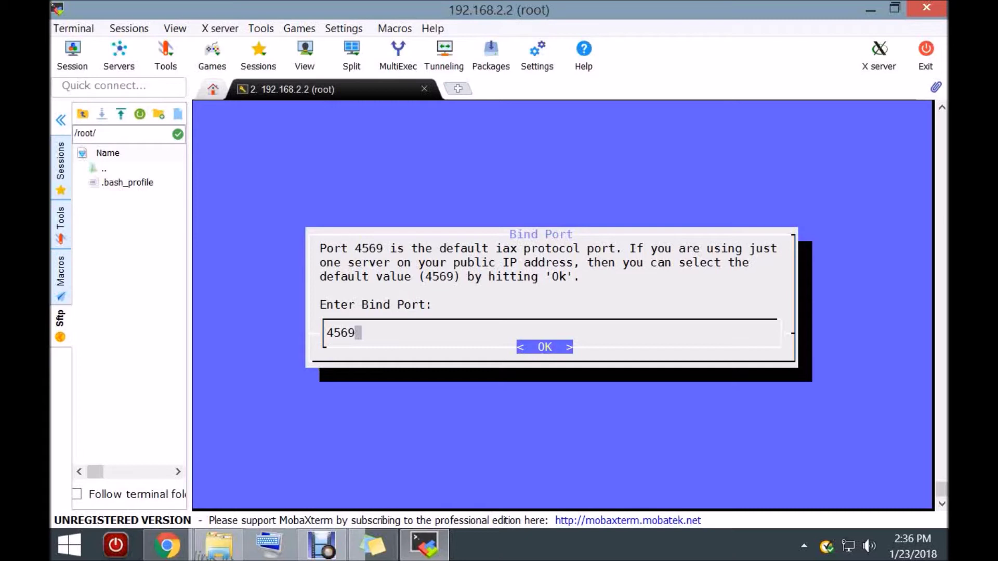
- Keep bind port 4569, choose semi-half duplex, and enter the node password
key(Return)
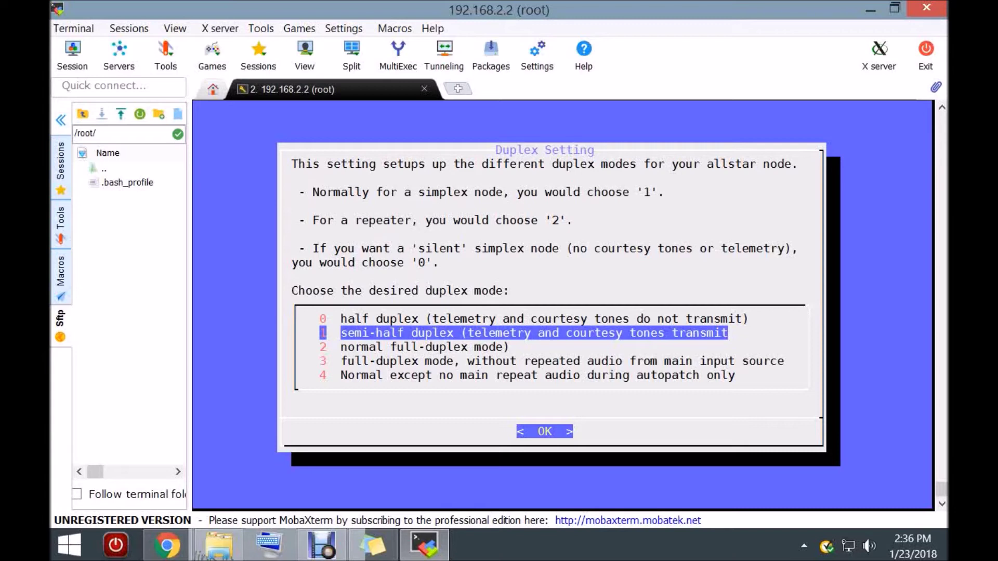
key(Return)
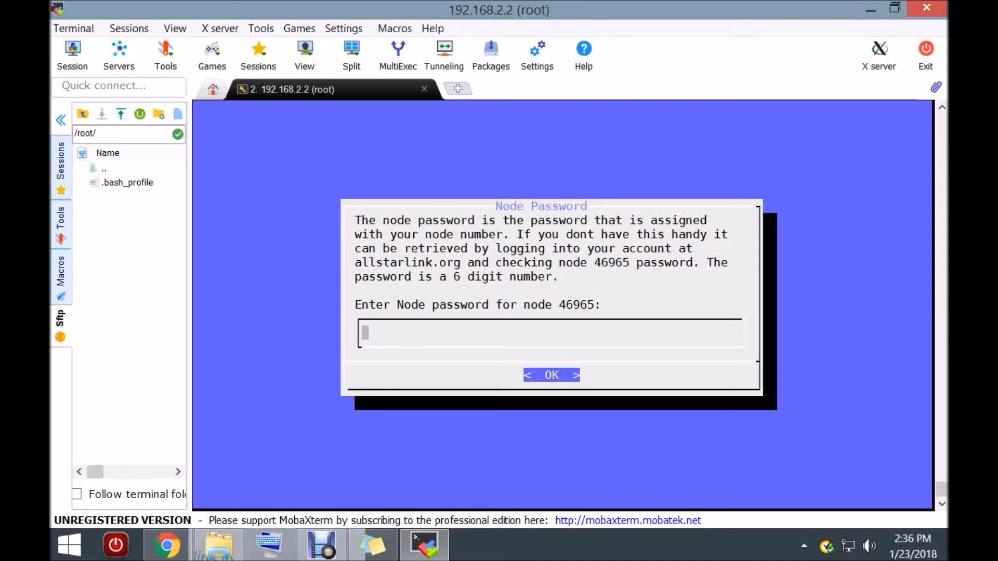
text(6)
key(BackSpace)
click(322, 545)
click(331, 449)
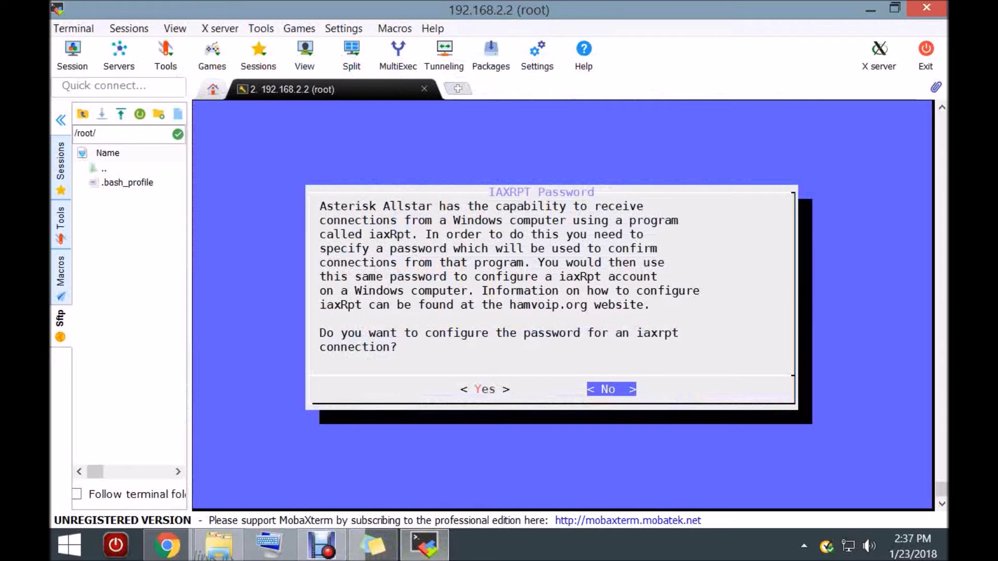
- Set an iaxRpt password and decline Simple USB configuration for now
key(Left)
key(Return)
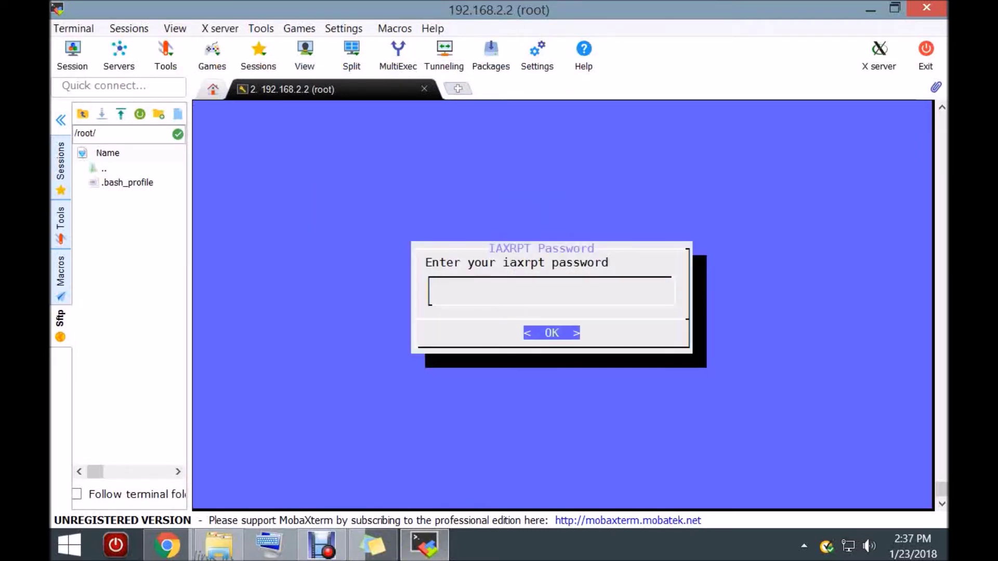
key(Return)
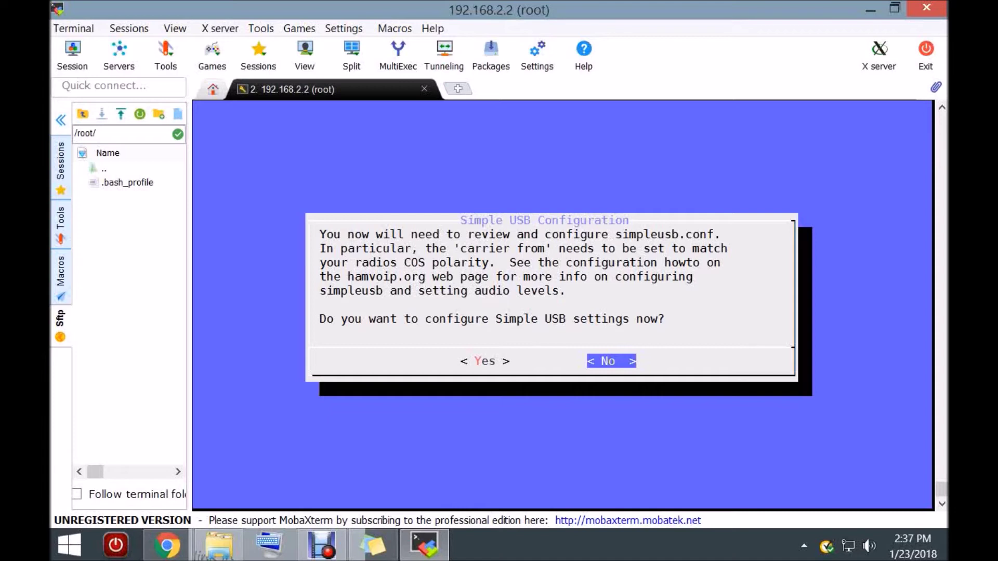
key(Return)
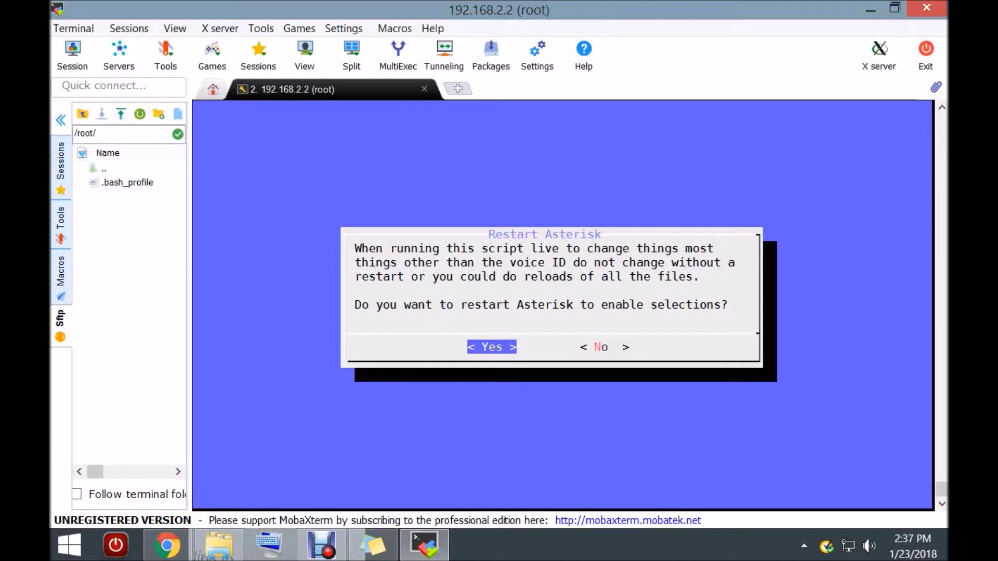
- Restart Asterisk, then run WiFi Interface Networking (item 7) from the Admin Menu
key(Return)
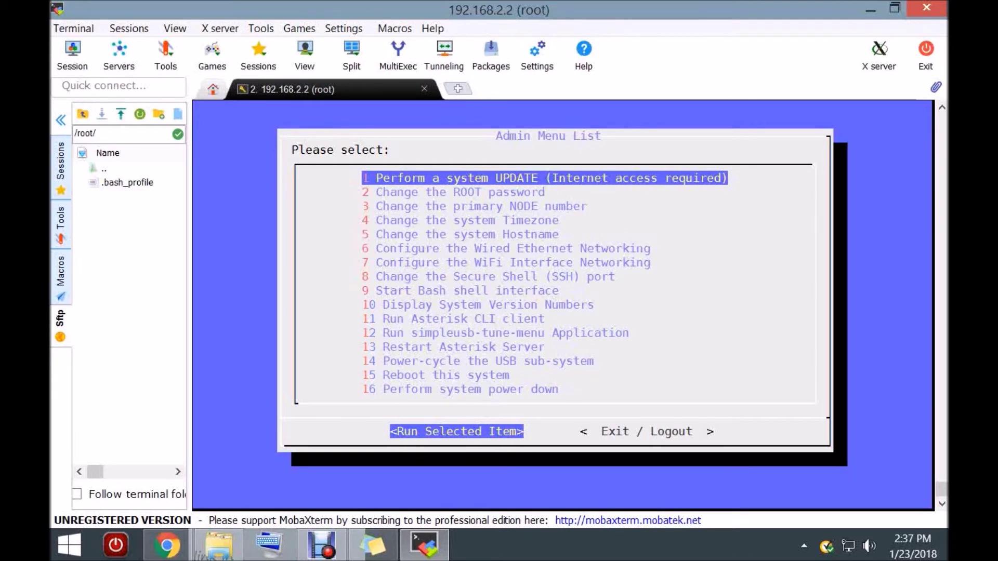
key(Down)
key(Down)
key(Down)
key(Down)
key(Down)
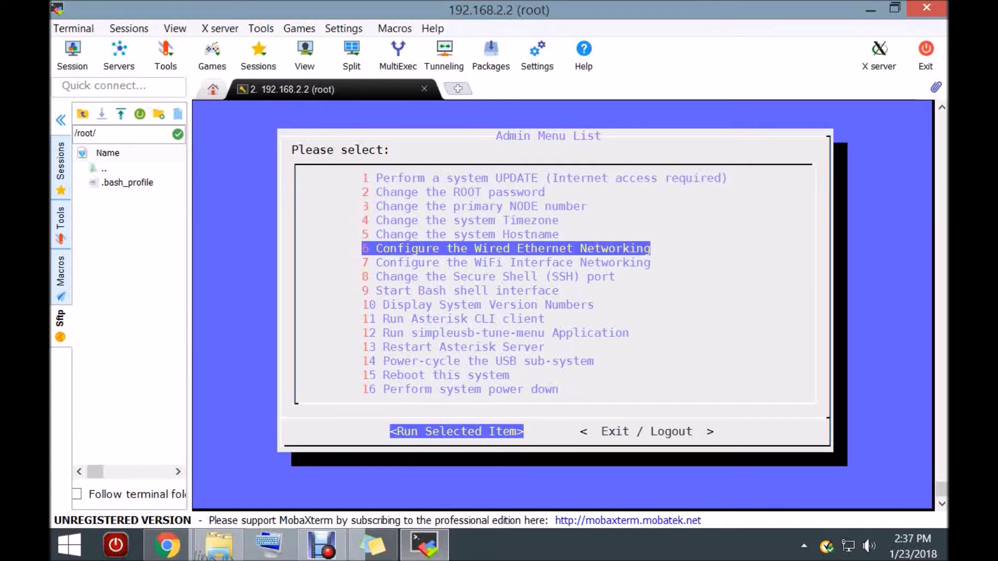
key(Up)
key(Up)
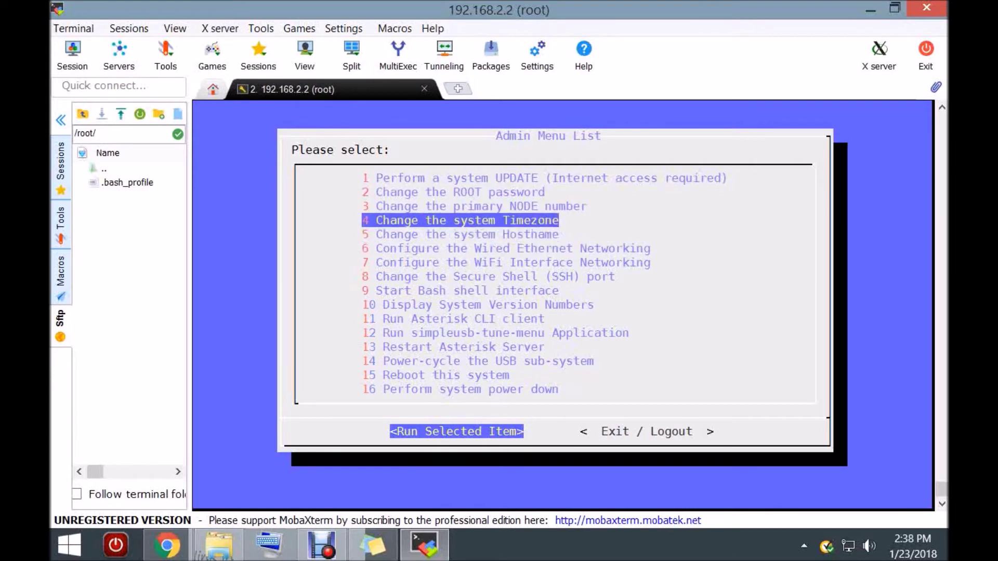
key(Up)
key(Up)
key(Down)
key(Down)
key(Down)
key(Down)
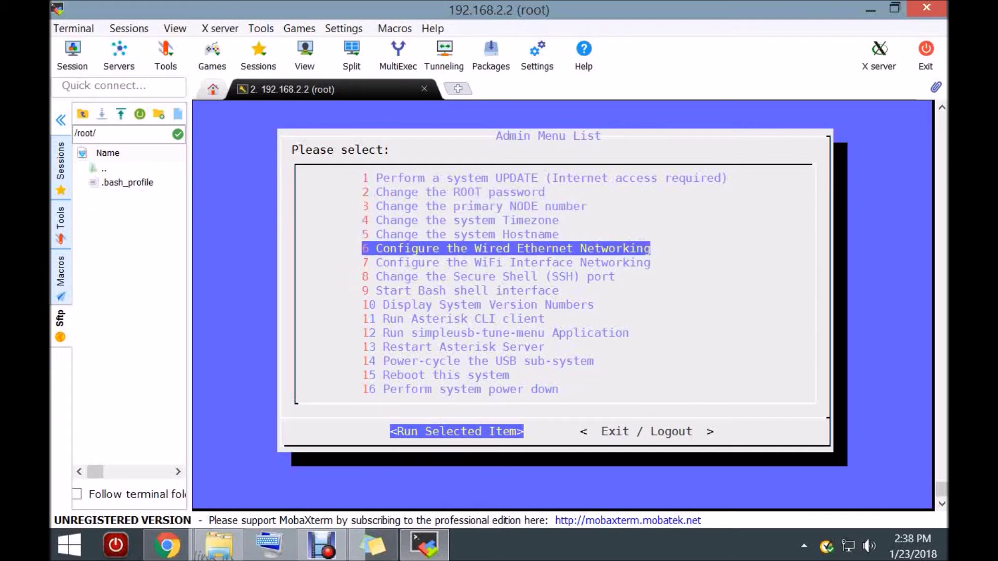
key(Down)
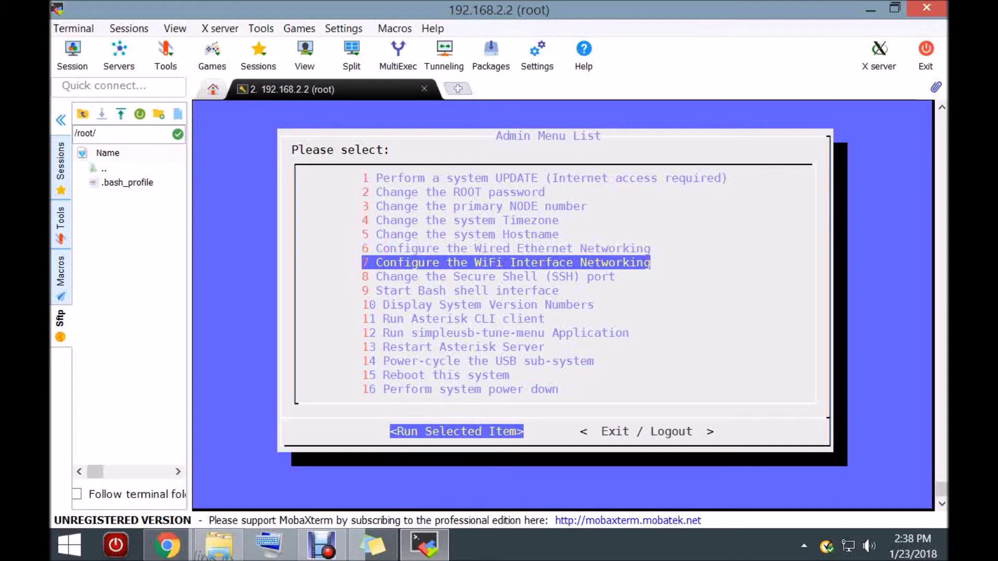
key(Return)
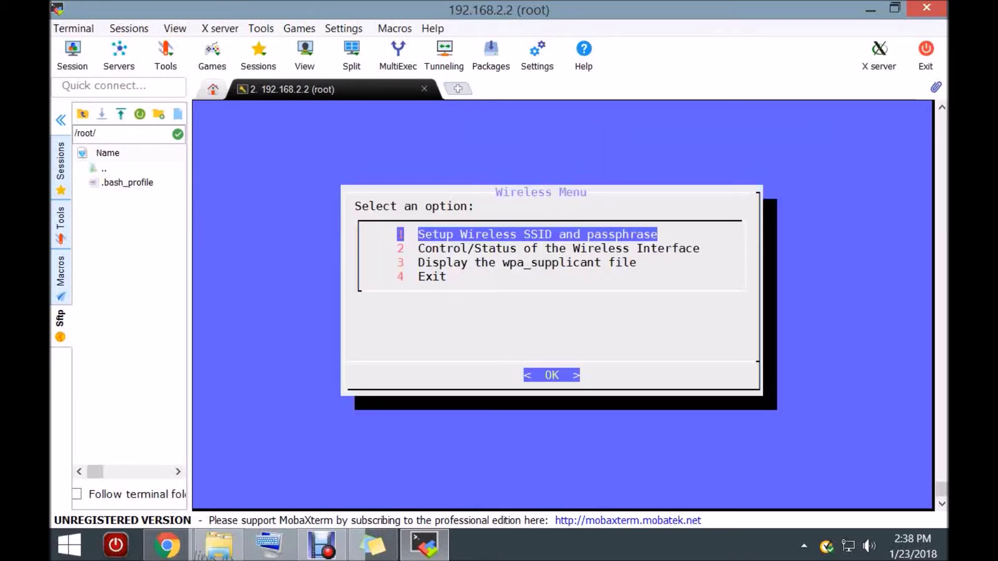
- Scan for wireless networks, select Myhome, and enter its Wi-Fi password
key(Return)
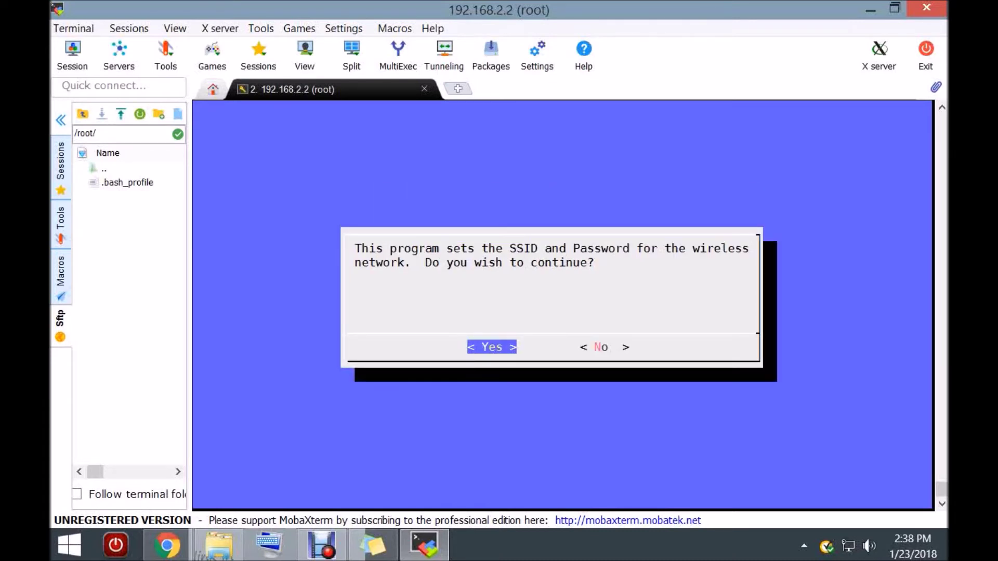
key(Return)
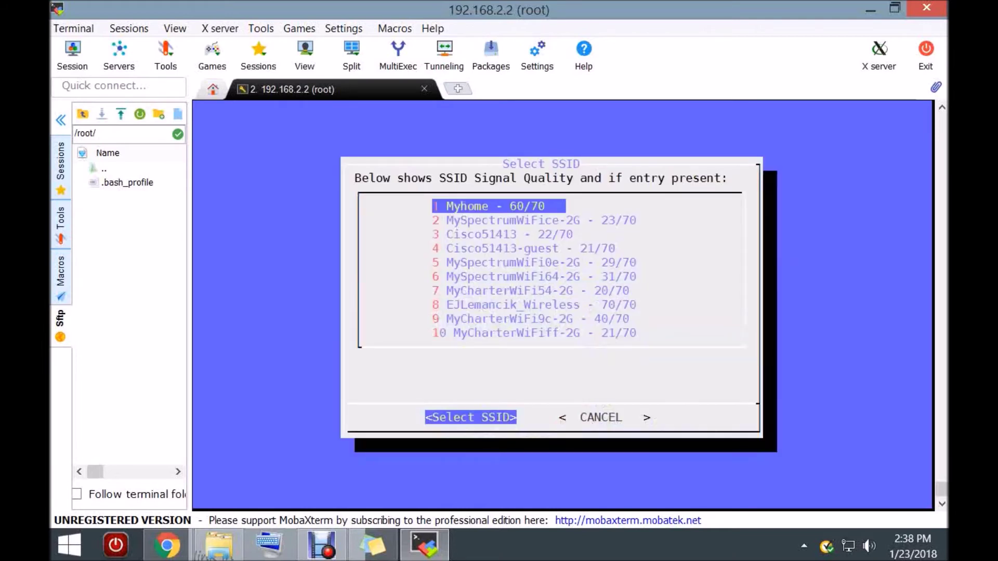
key(Return)
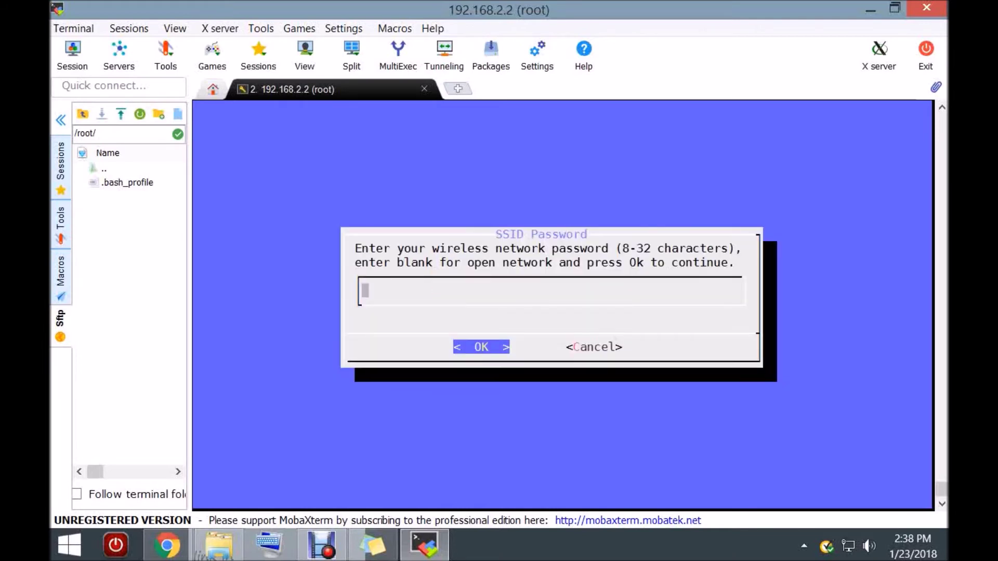
text(1)
key(BackSpace)
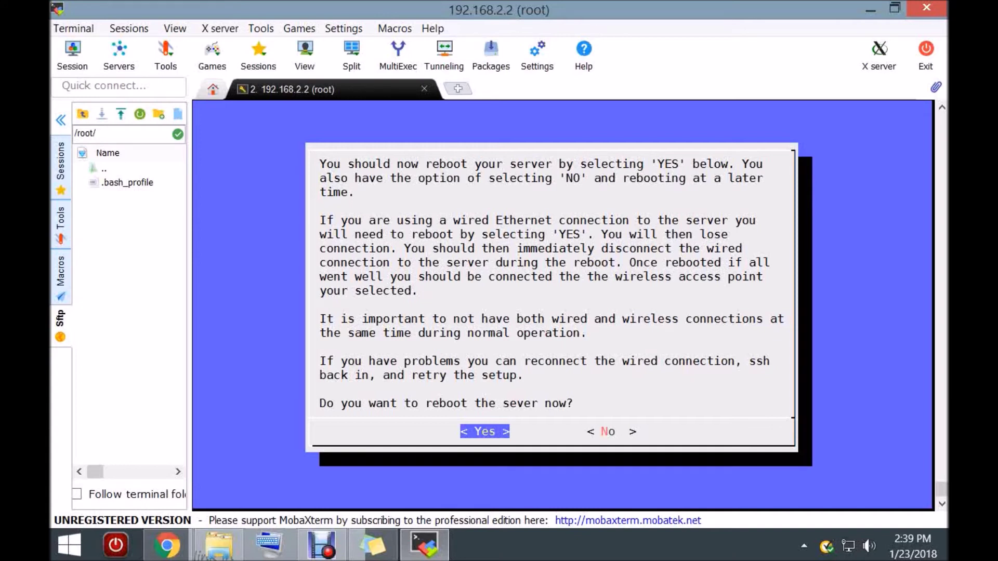
- Decline rebooting now and dismiss the reboot reminder
key(Right)
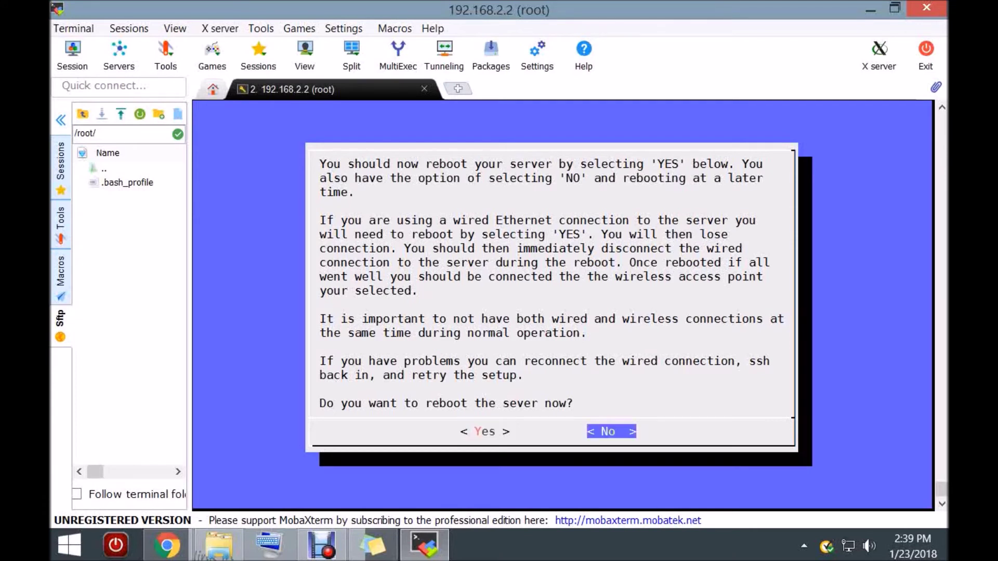
key(Return)
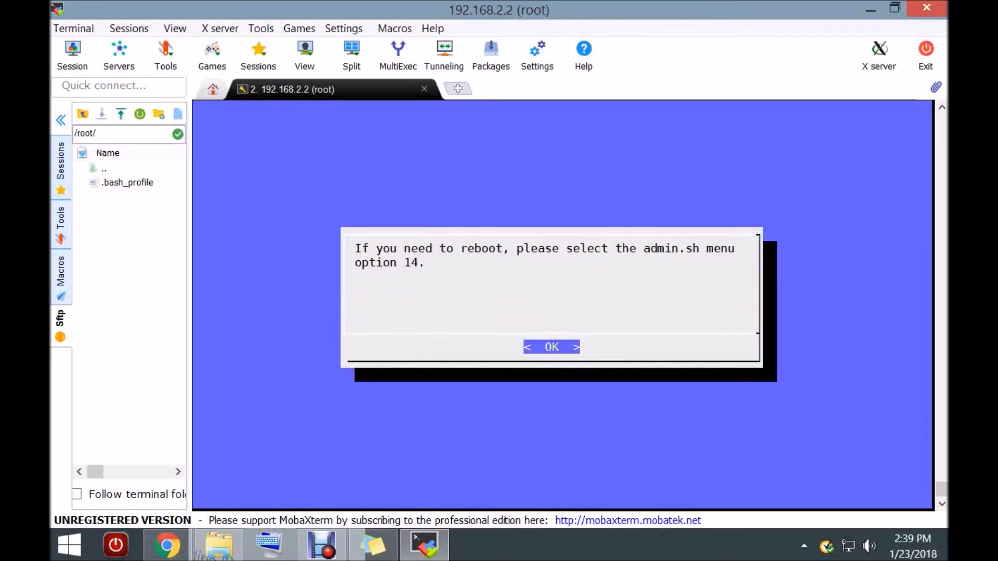
key(Return)
key(Down)
key(Down)
key(Down)
- Exit the Wireless Menu, run simpleusb-tune-menu, and choose v for real-time telemetry
key(Return)
key(Down)
key(Down)
key(Down)
key(Down)
key(Down)
key(Down)
key(Down)
key(Down)
key(Down)
key(Down)
key(Down)
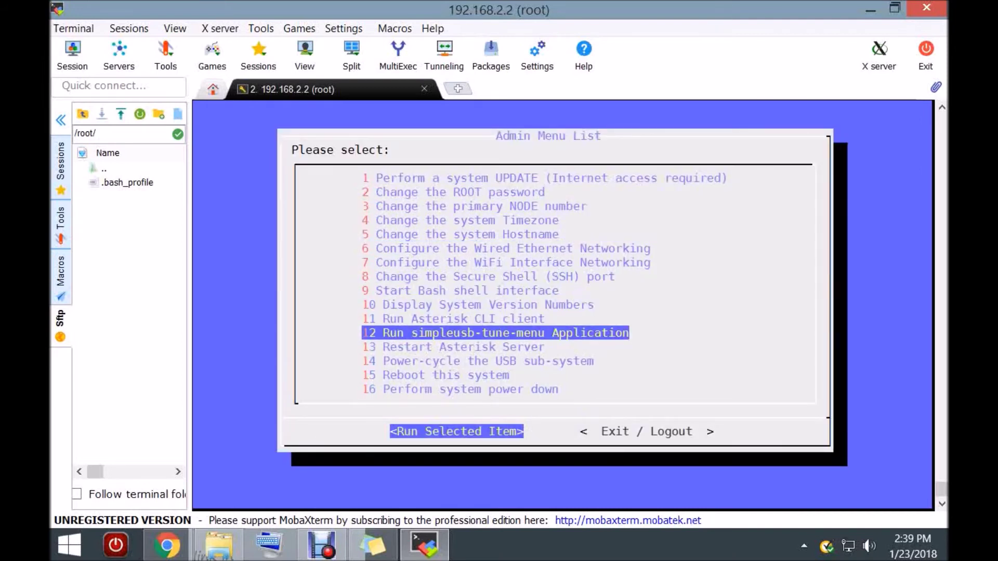
key(Return)
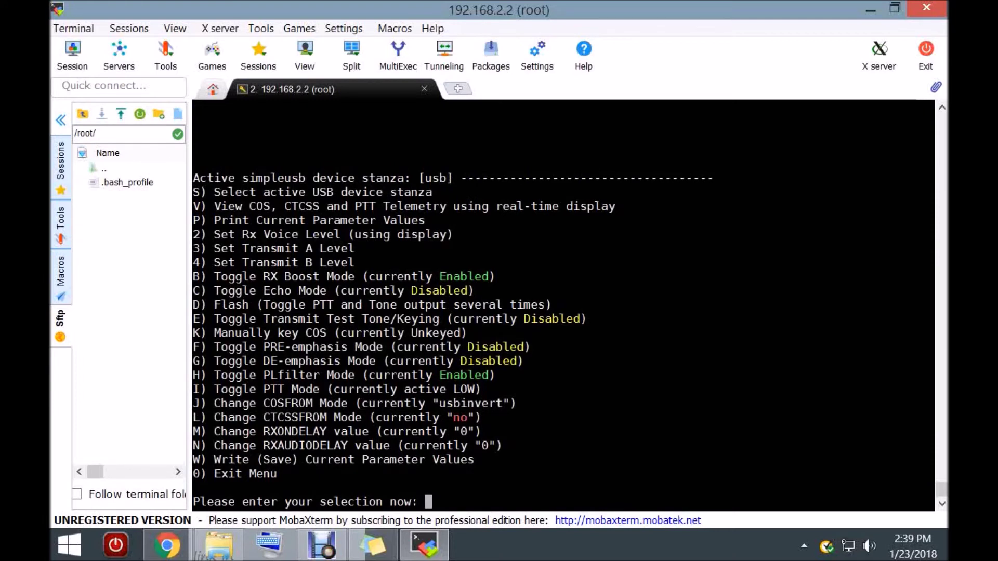
text(v)
key(Return)
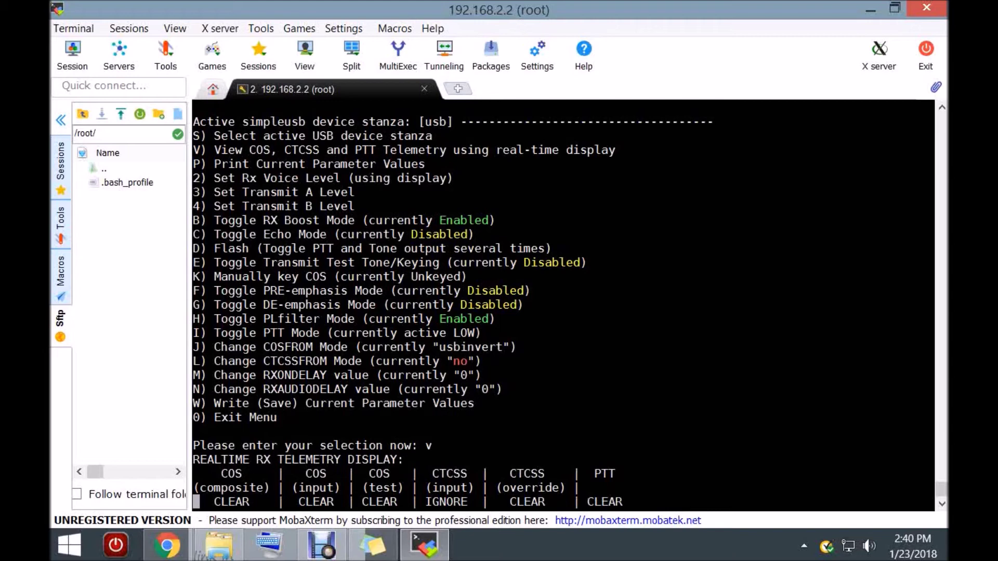
- Stop the telemetry display and open Rx Voice Level (option 2), keeping it at 500
key(Return)
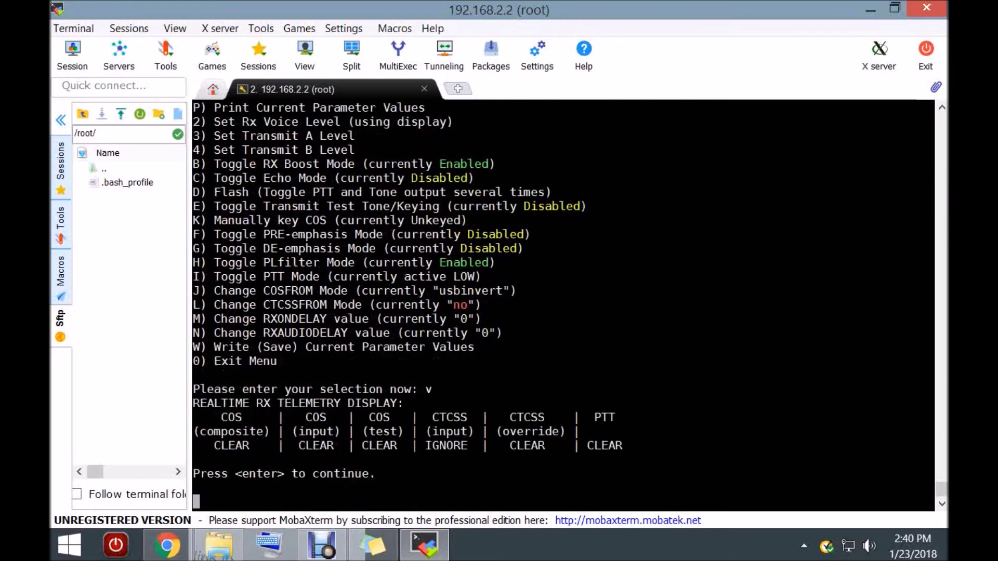
key(Return)
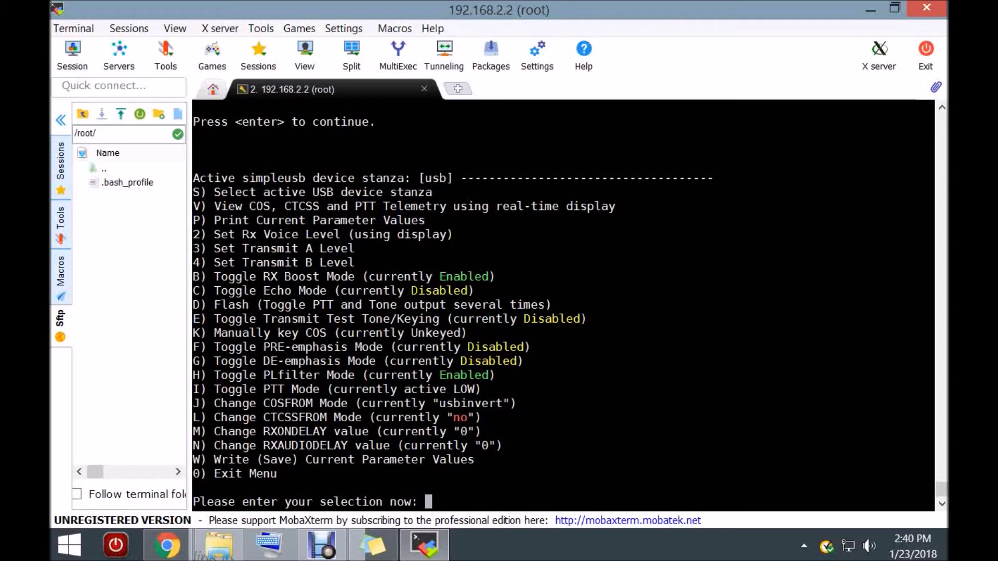
text(2)
key(Return)
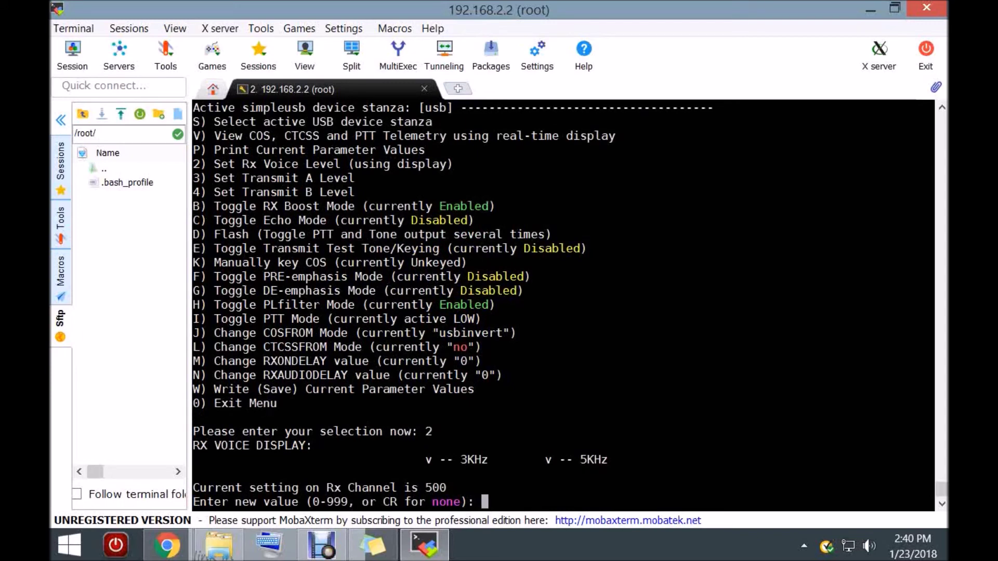
key(Return)
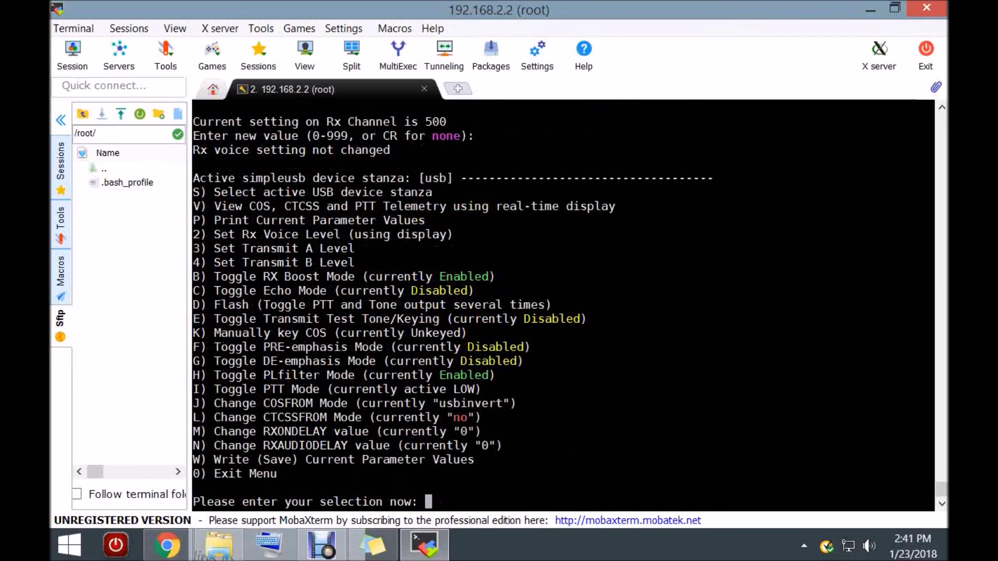
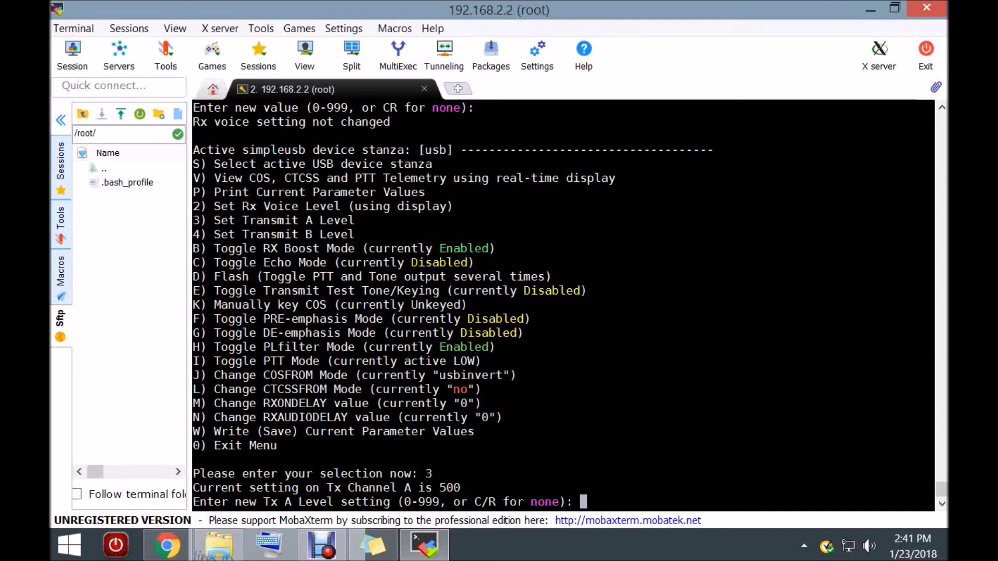
- Keep Transmit A unchanged, turn Echo Mode on, and set Transmit A to 80
key(Return)
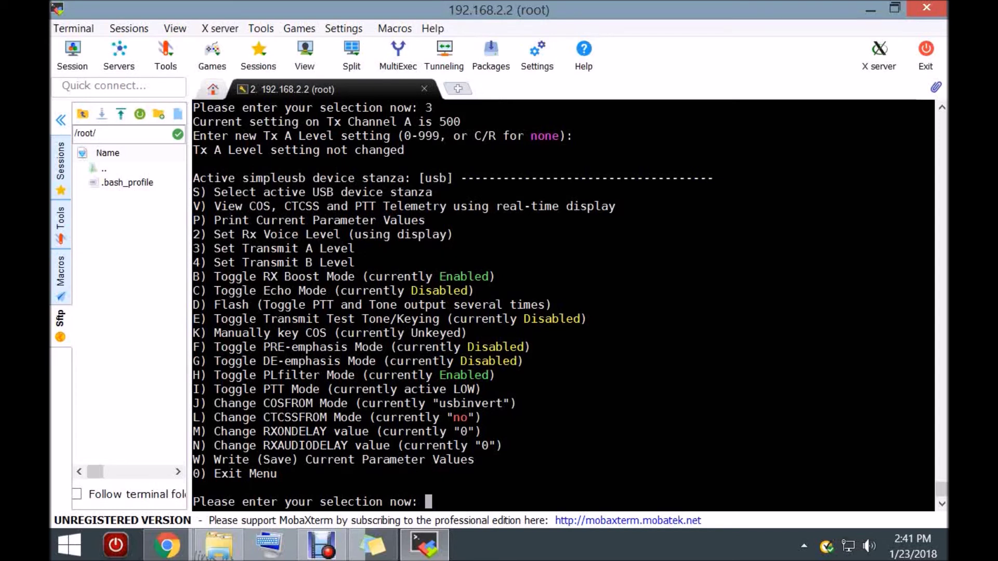
text(c)
key(Return)
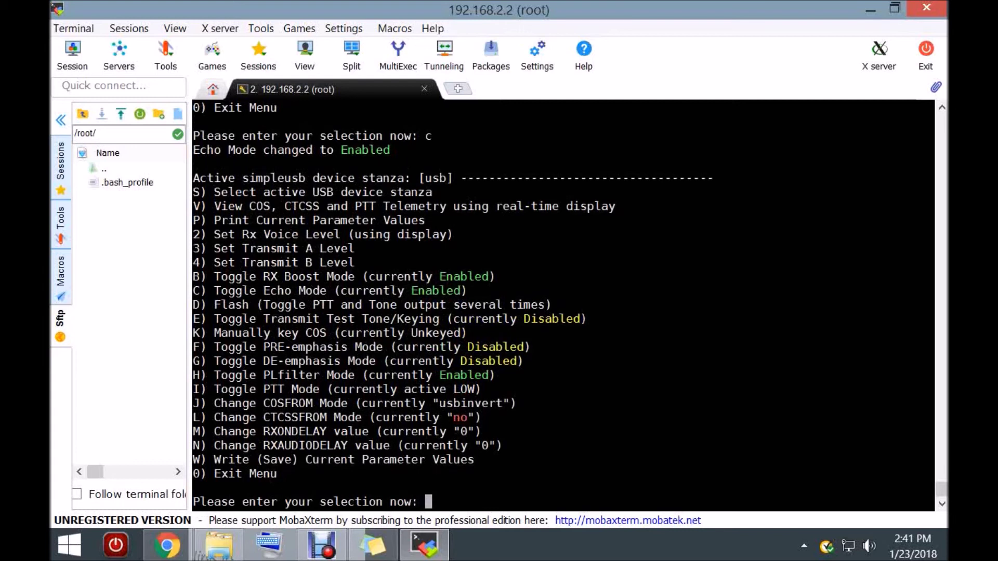
text(3)
key(Return)
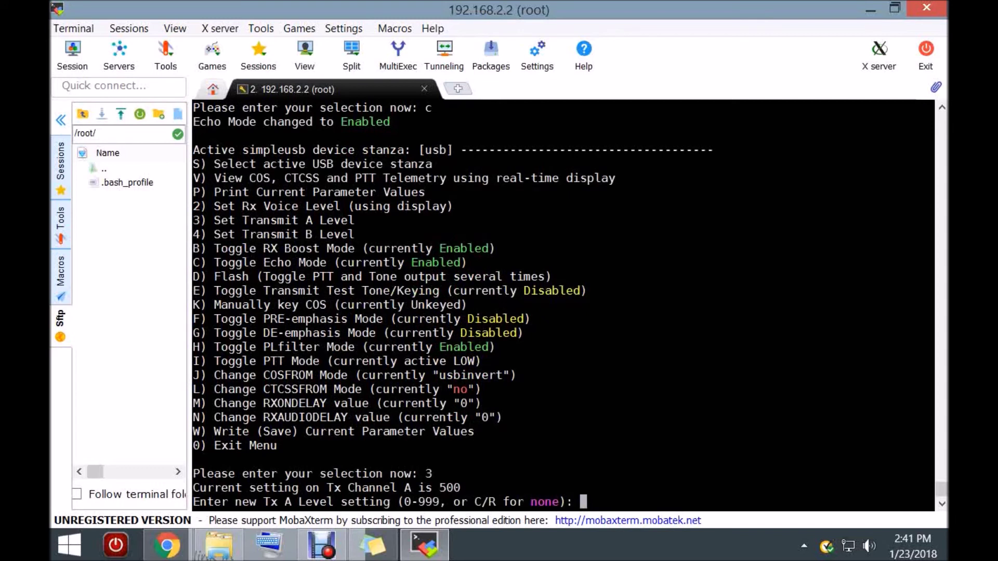
text(80)
key(Return)
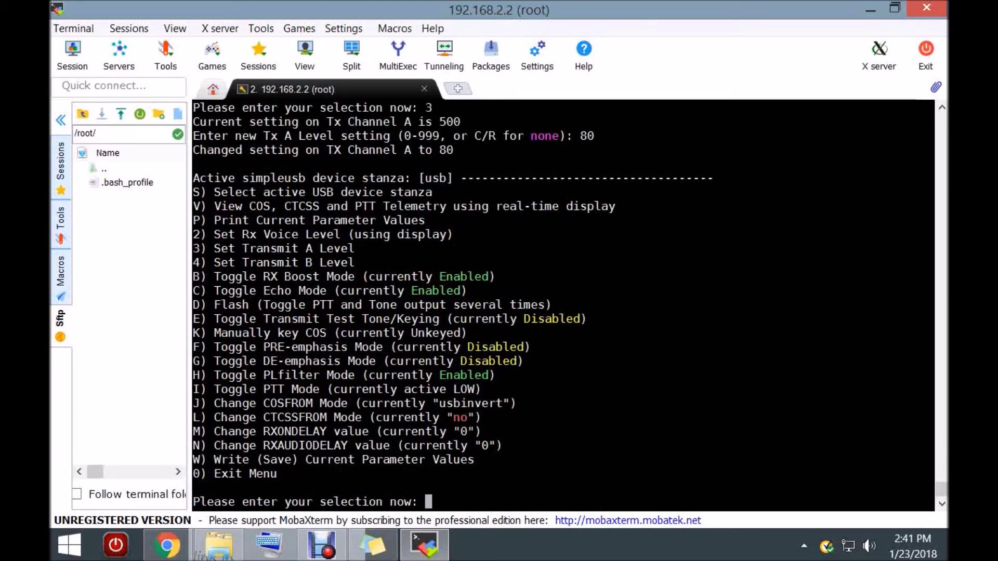
- Lower the Transmit A level to 50 and switch Echo Mode back to Disabled
text(3)
key(Return)
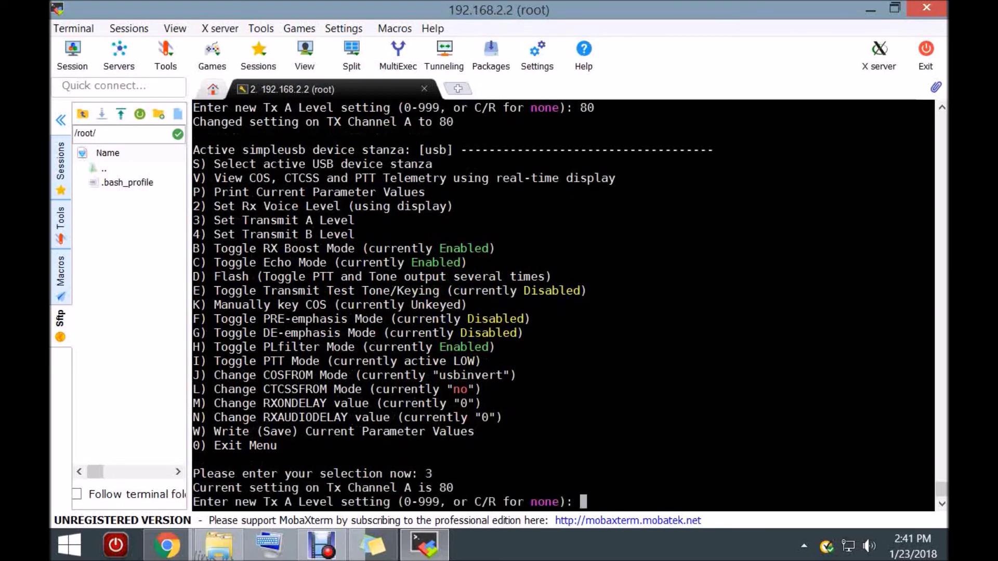
text(50)
key(Return)
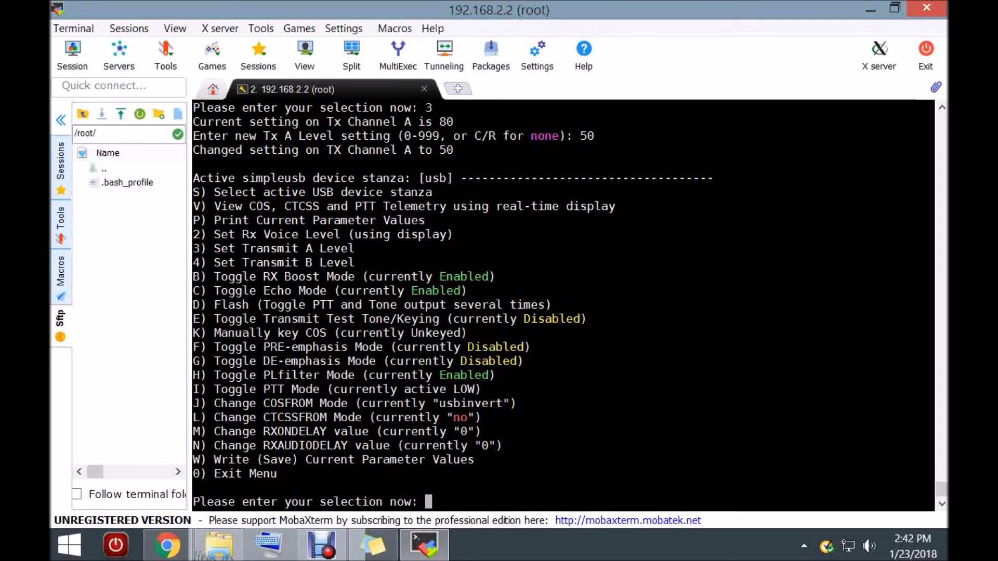
text(c)
key(Return)
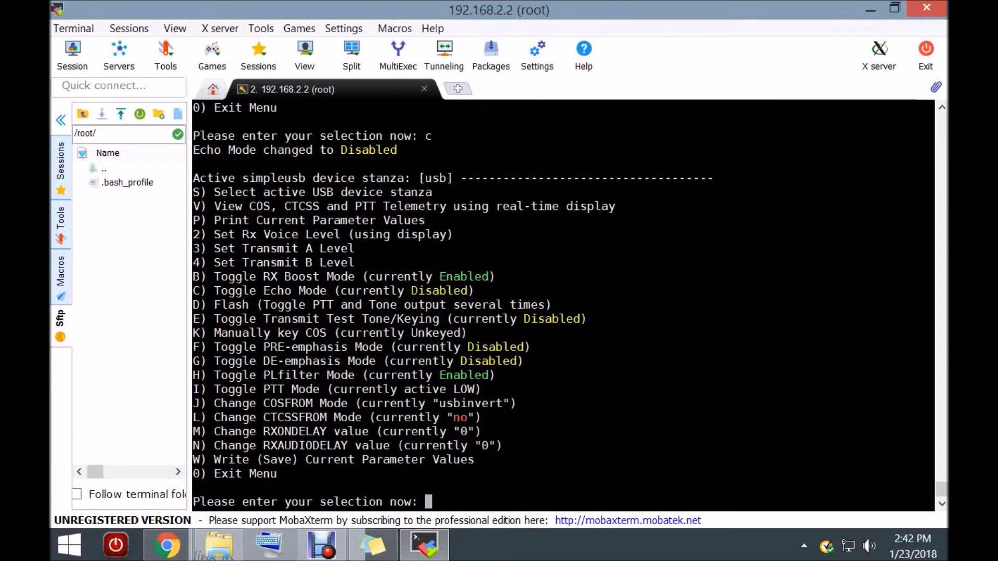
- Write the parameters with W to simpleusb.conf, then exit the tune menu with 0
text(w)
key(Return)
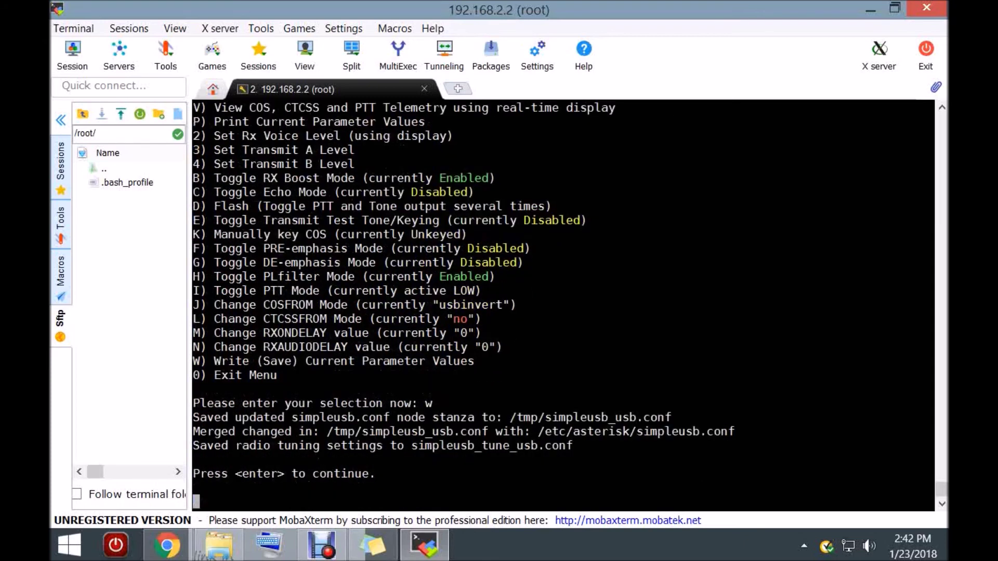
key(Return)
text(0)
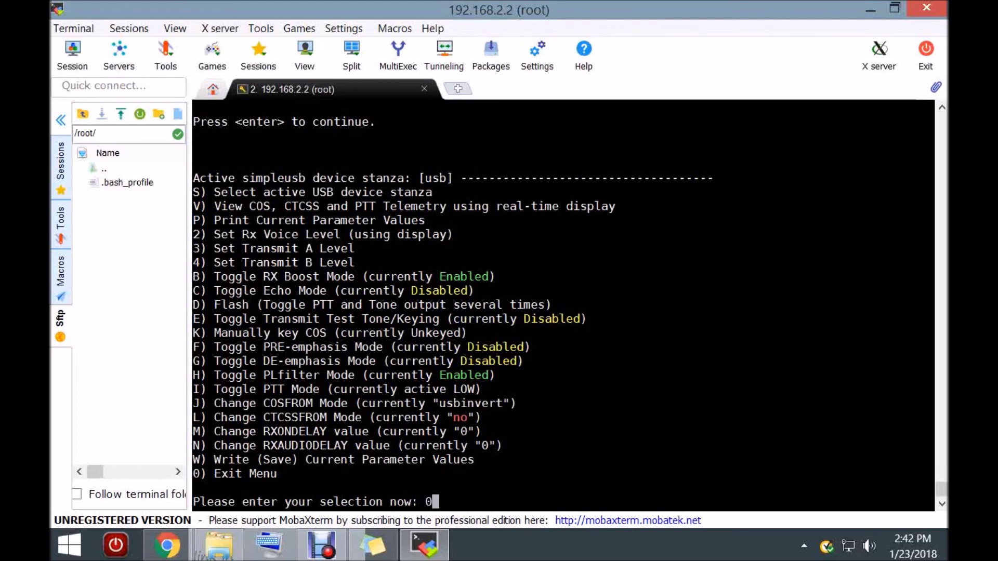
key(Return)
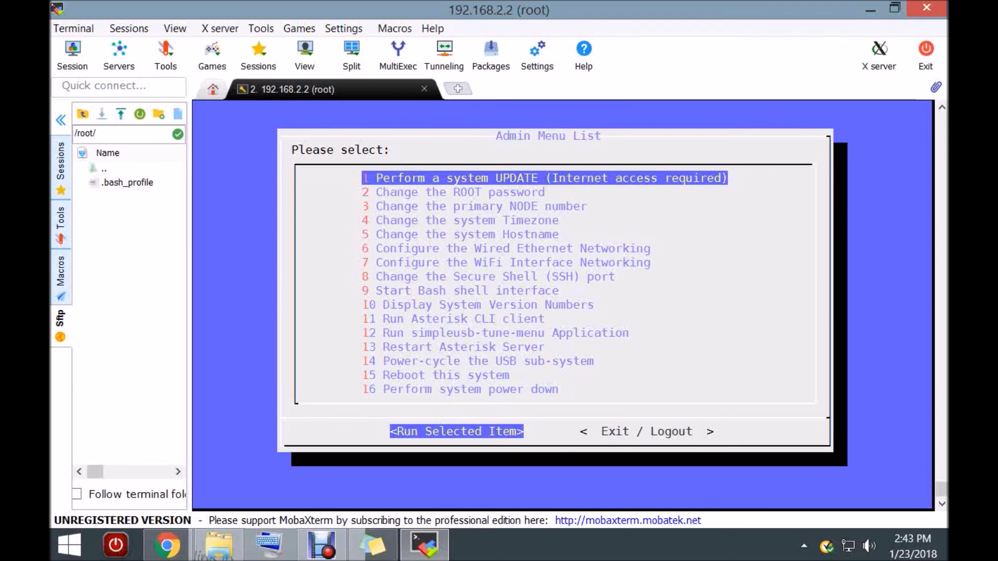
- Select '15 Reboot this system' in the Admin Menu List to reboot the node
key(Down)
key(Down)
key(Down)
key(Down)
key(Down)
key(Down)
key(Down)
key(Down)
key(Down)
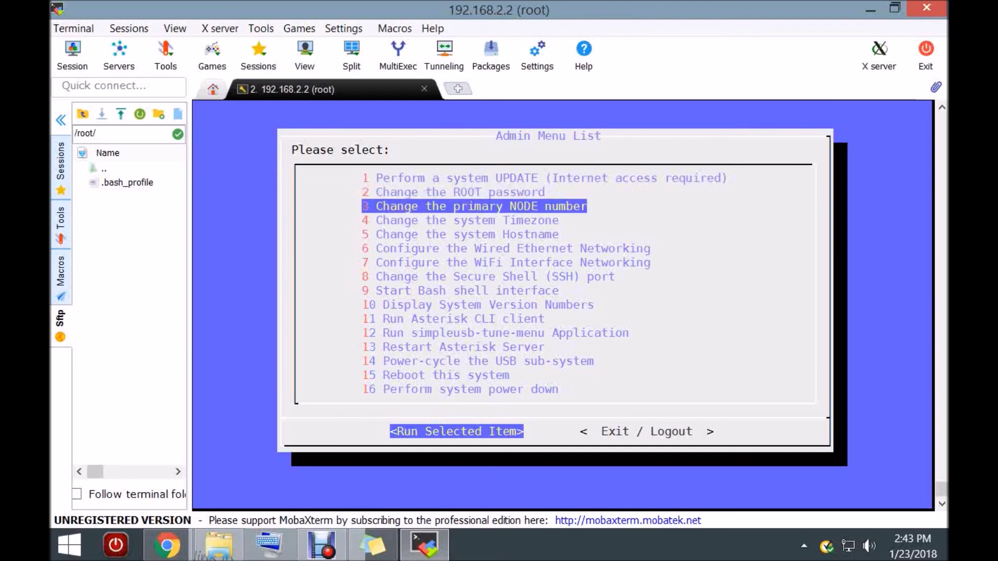
key(Down)
key(Down)
key(Down)
key(Down)
key(Down)
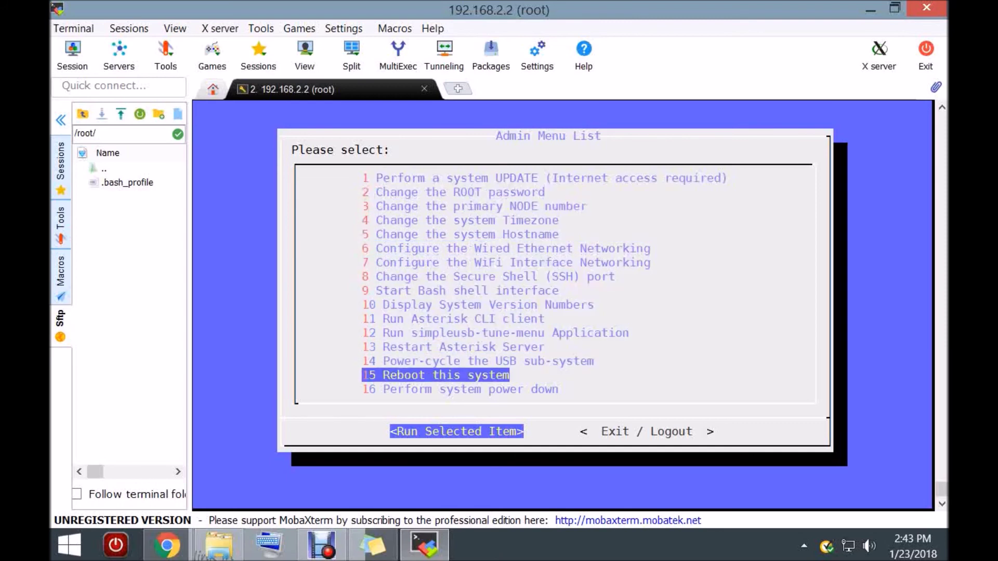
key(Return)
key(Return)
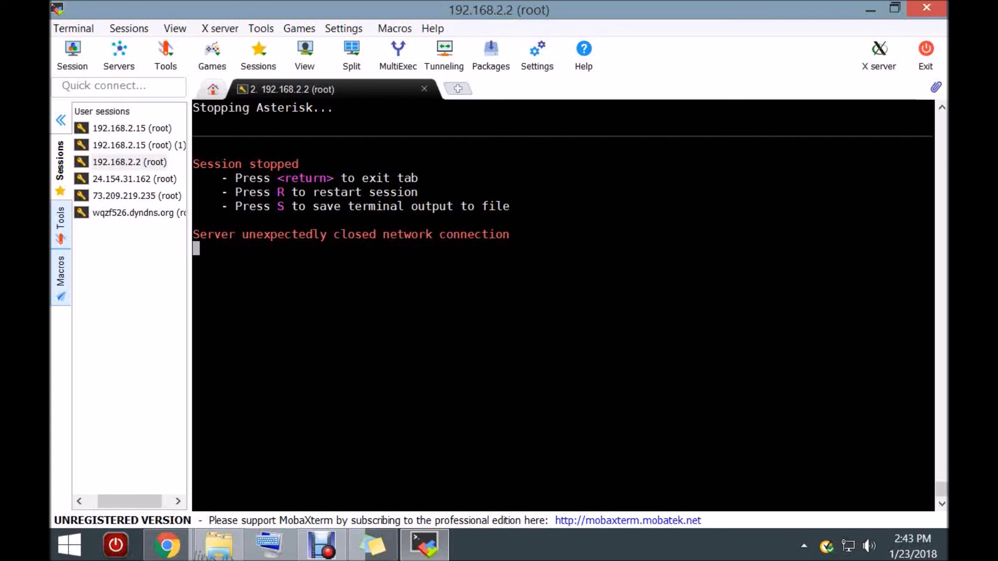
- Restart the SSH session to 192.168.2.2 with the Sessions sidebar collapsed, retrying after the timeout
key(r)
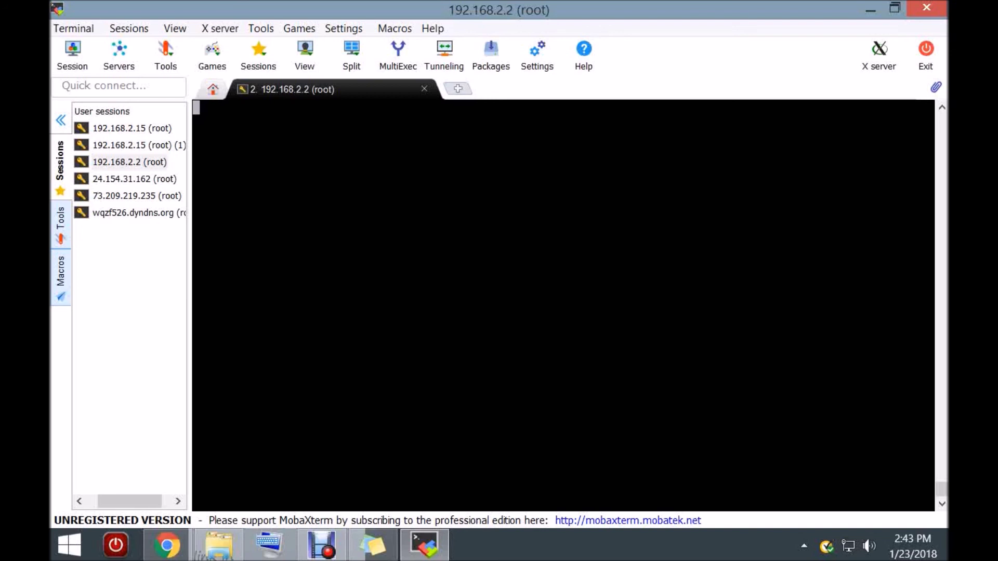
click(60, 120)
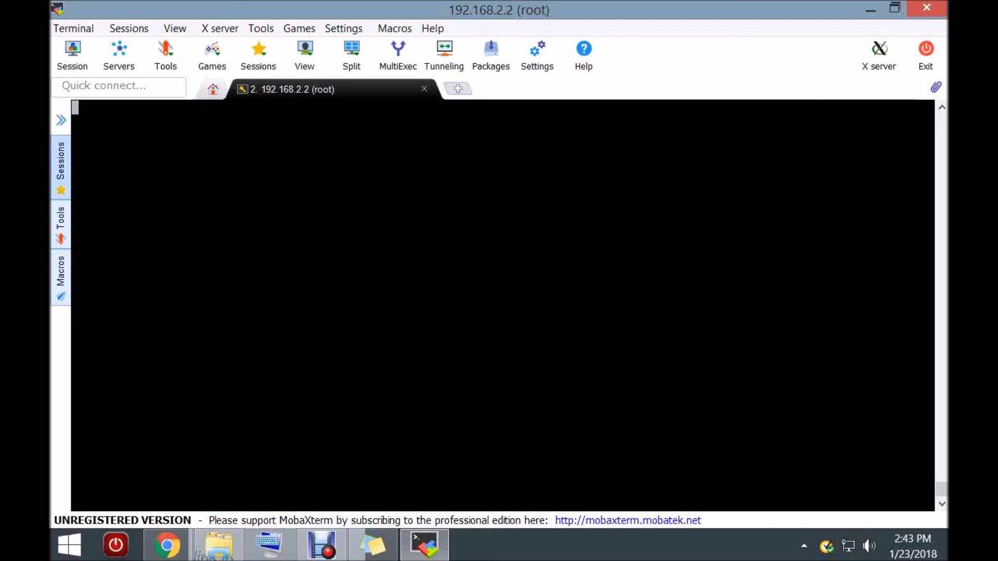
mouse_move(60, 161)
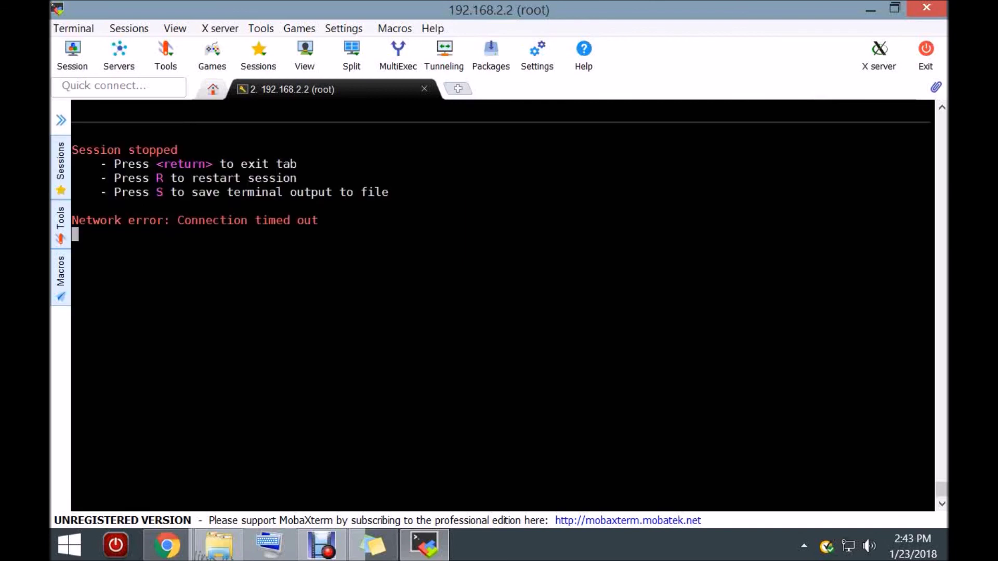
key(r)
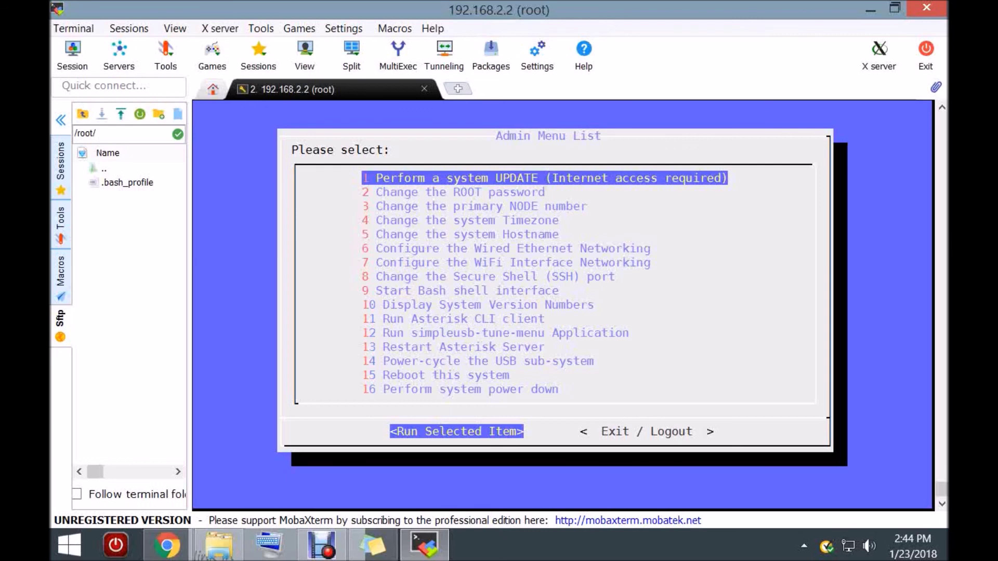
- Enter 'exit' at the Asterisk CLI prompt to return to the Admin Menu List
click(322, 544)
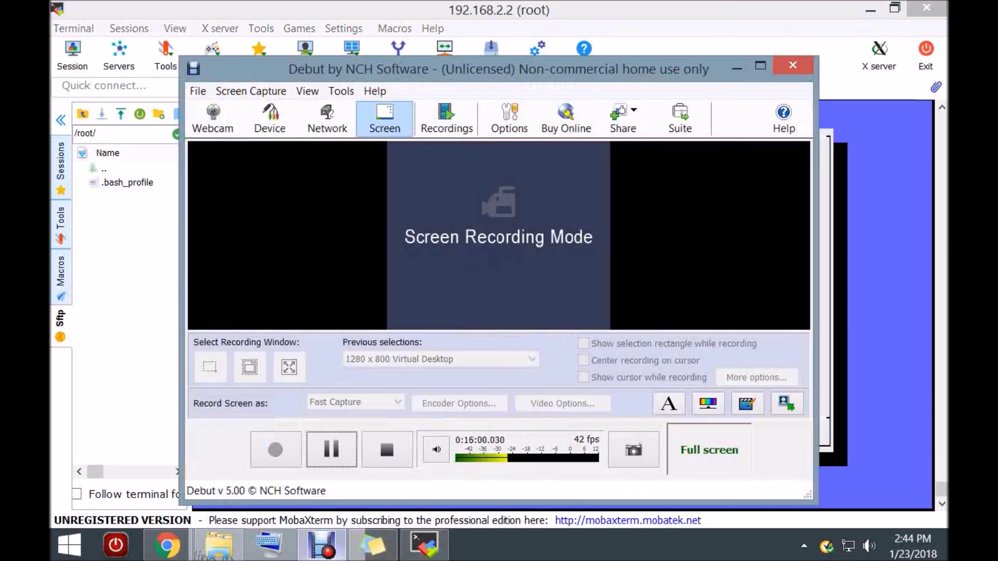
click(386, 449)
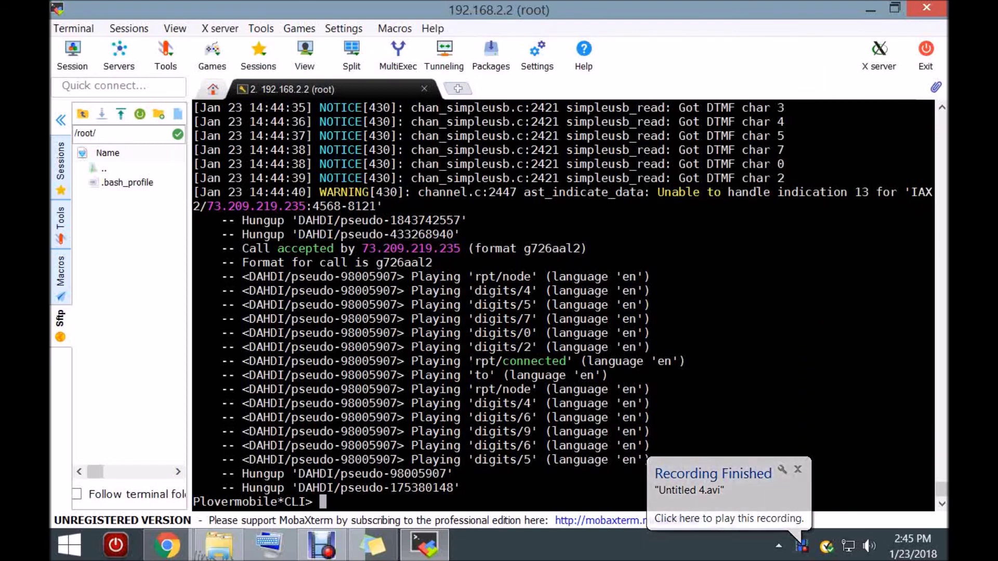
text(ex)
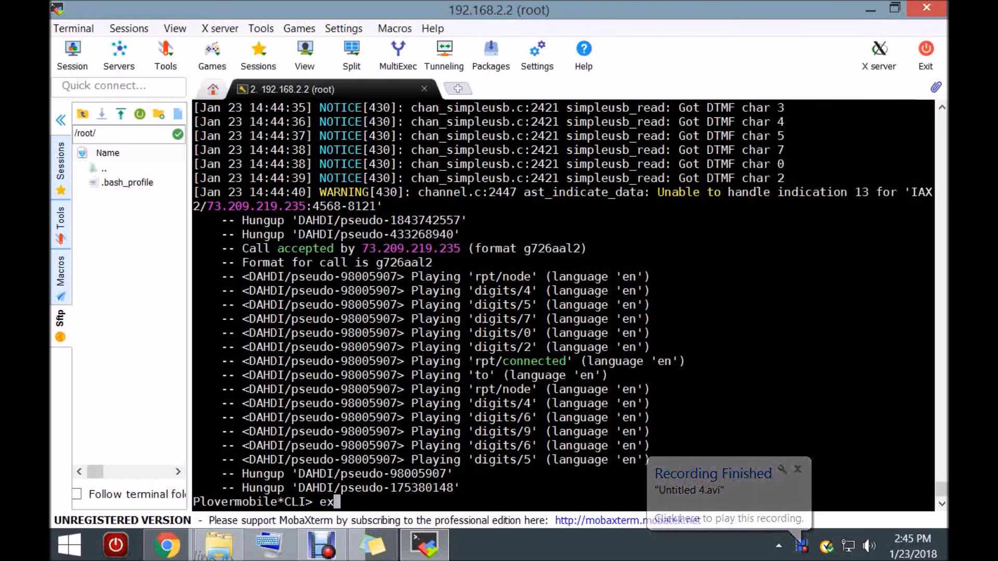
text(it)
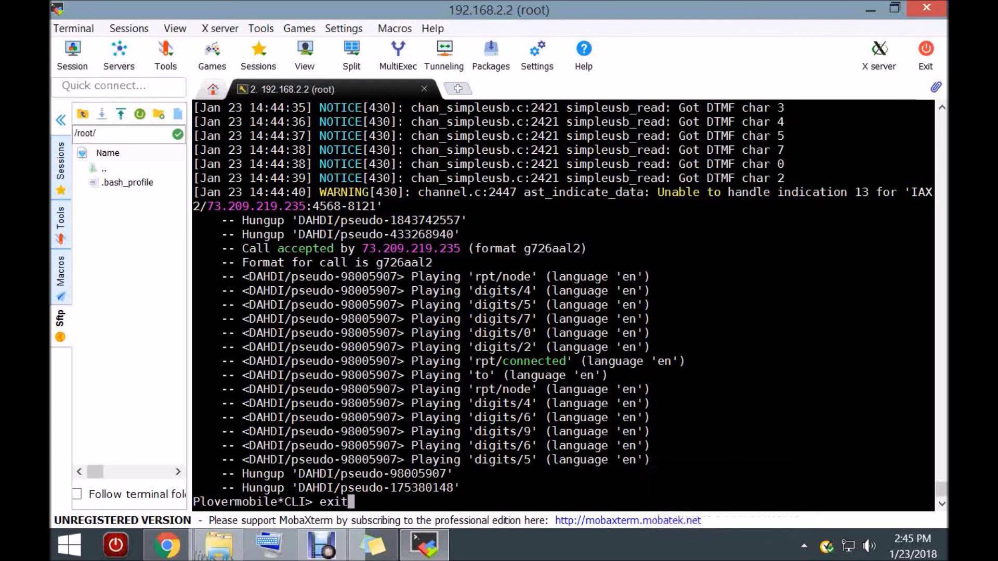
key(Return)
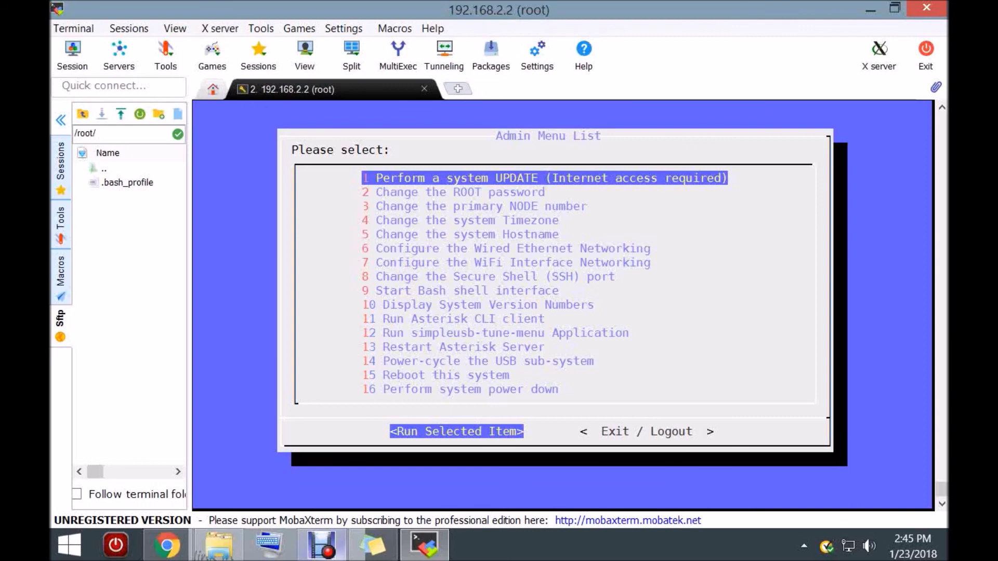
- Minimize the Explorer 'all' window and restore MobaXterm from the taskbar
click(424, 545)
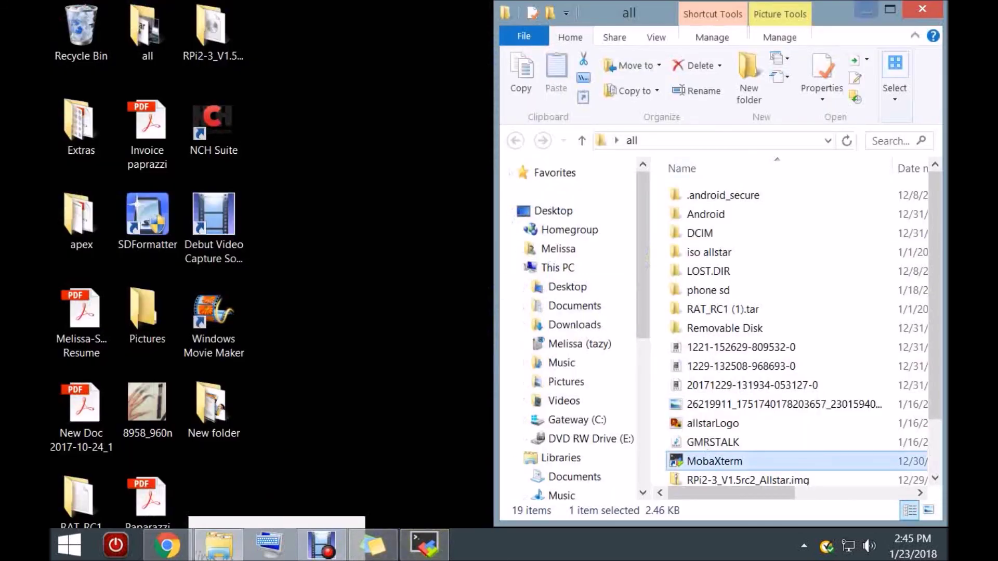
key(super+d)
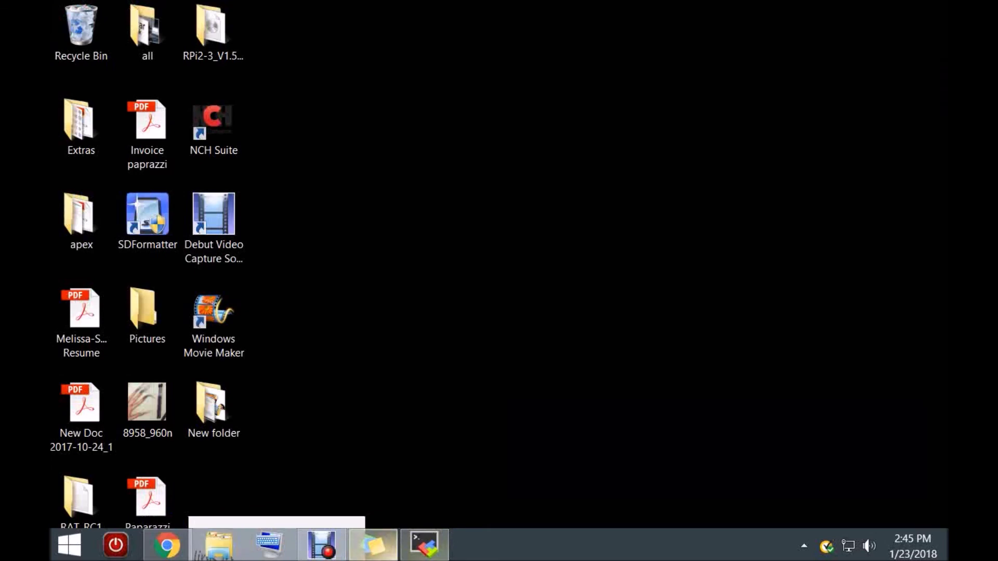
click(424, 545)
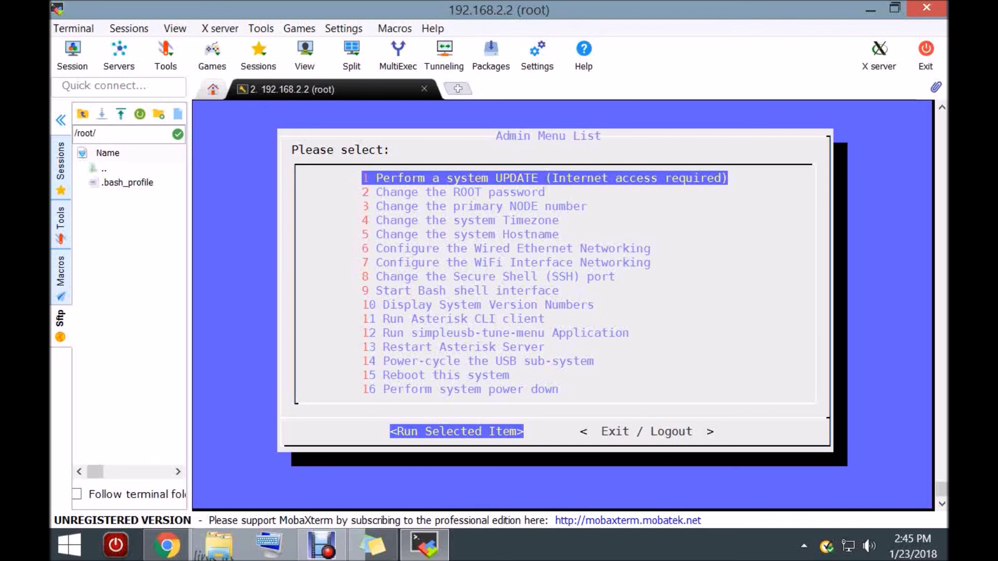
click(321, 545)
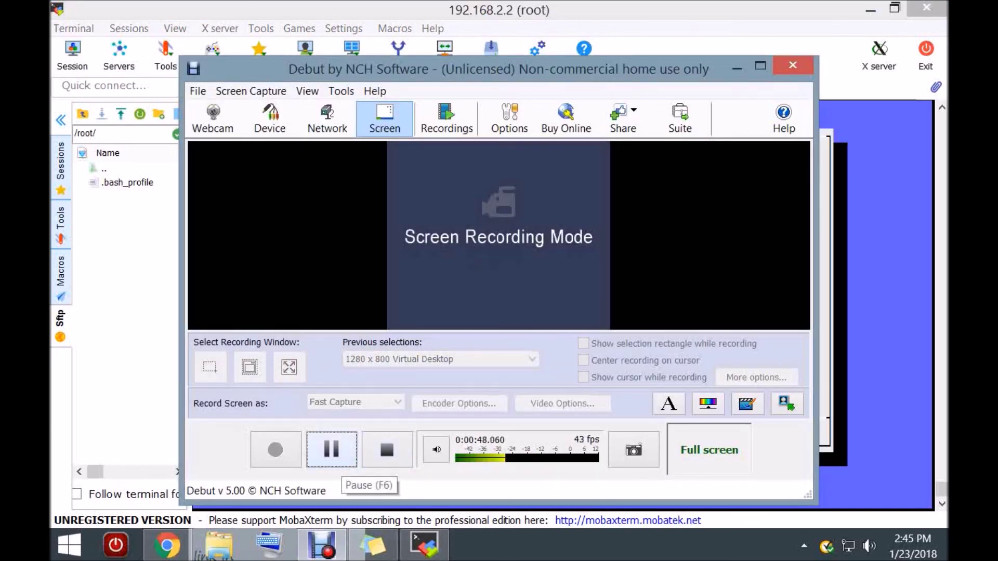